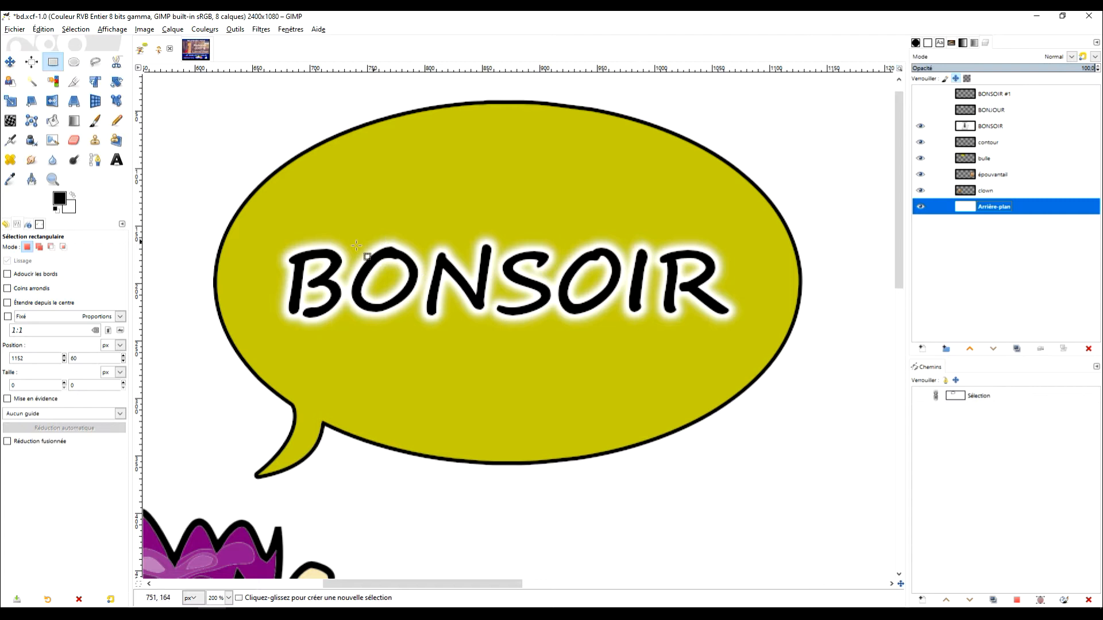
# Compare the text variants in the speech bubble by showing and hiding the BONSOIR, contour, BONJOUR and BONSOIR #1 layers one by one.
pyautogui.click(921, 126)
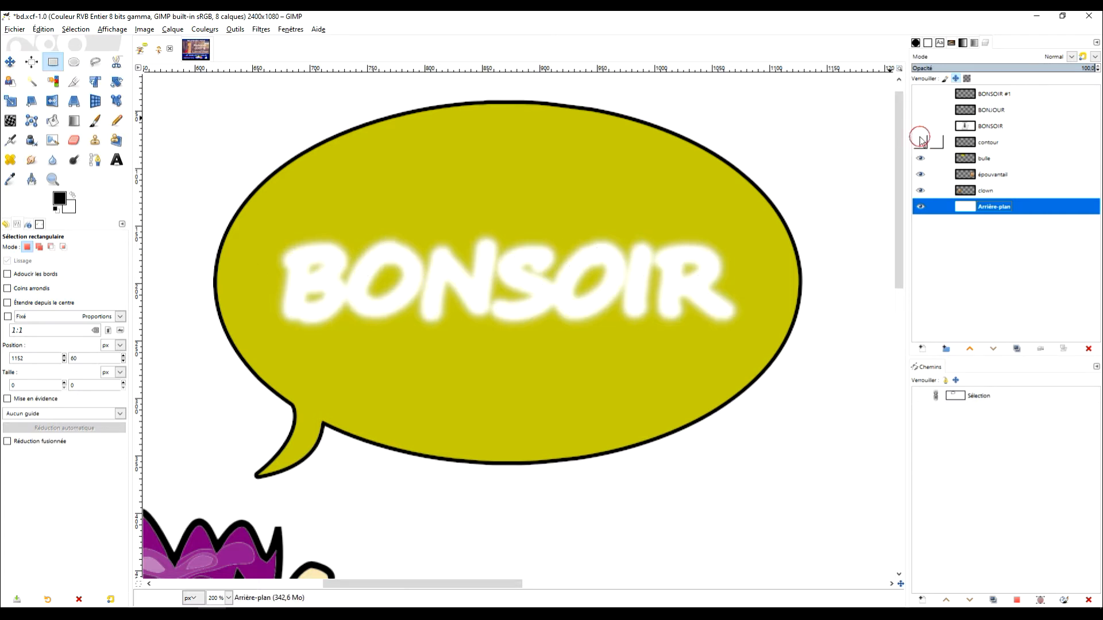
pyautogui.click(921, 142)
pyautogui.click(921, 109)
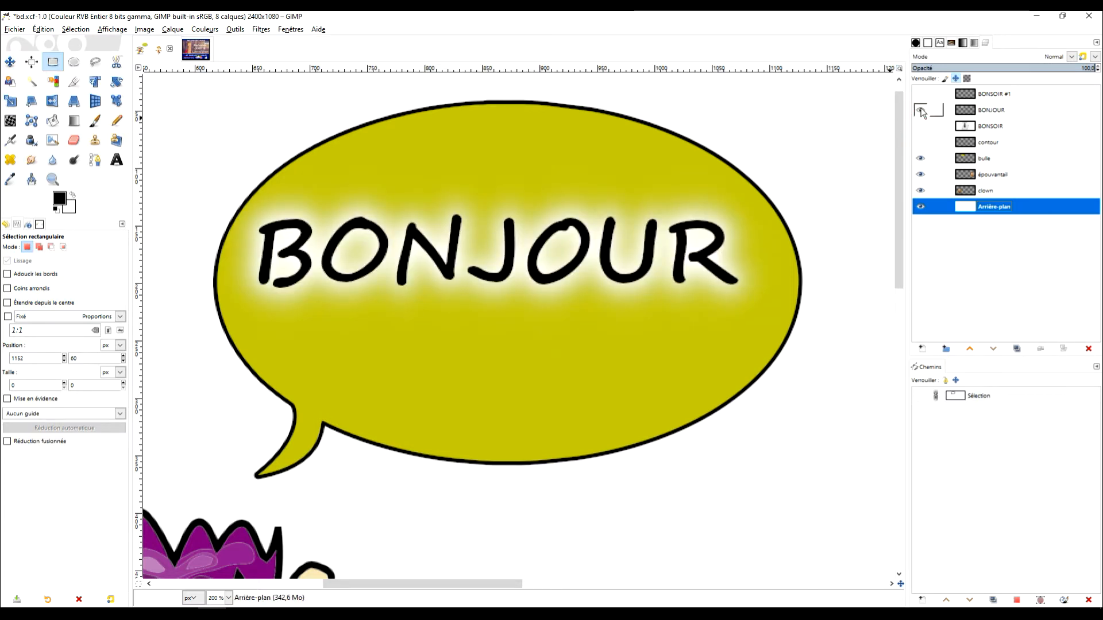
pyautogui.click(921, 110)
pyautogui.click(921, 94)
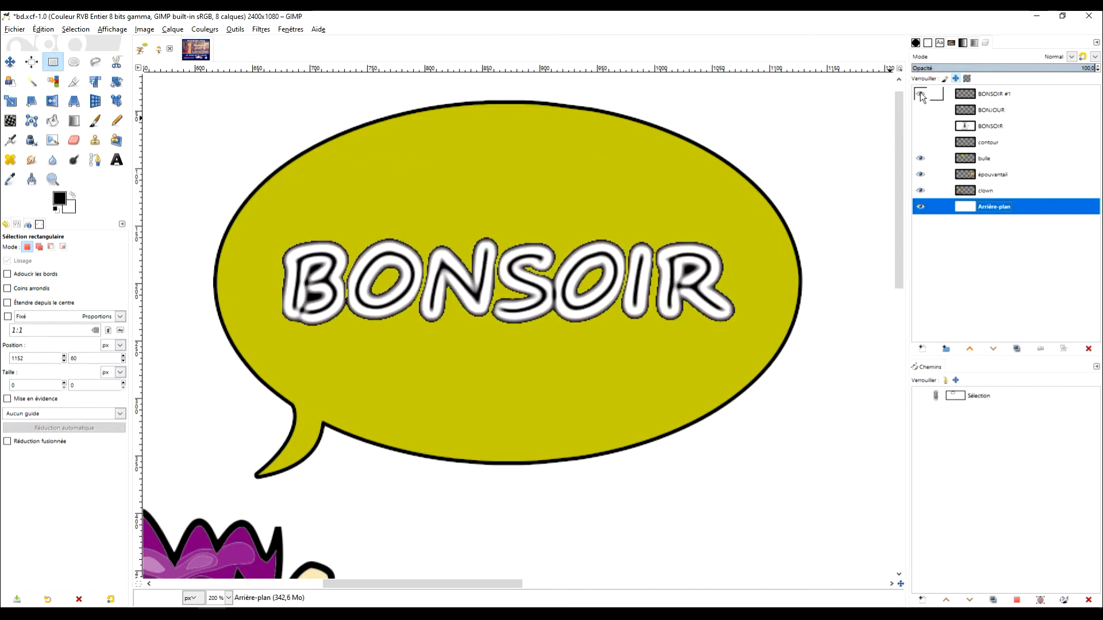
pyautogui.click(921, 93)
pyautogui.click(921, 94)
pyautogui.click(921, 94)
# Show the BONJOUR, BONSOIR and contour layers together, toggle BONSOIR and BONSOIR #1 to compare their outlines, and hide BONJOUR again.
pyautogui.click(921, 110)
pyautogui.click(921, 126)
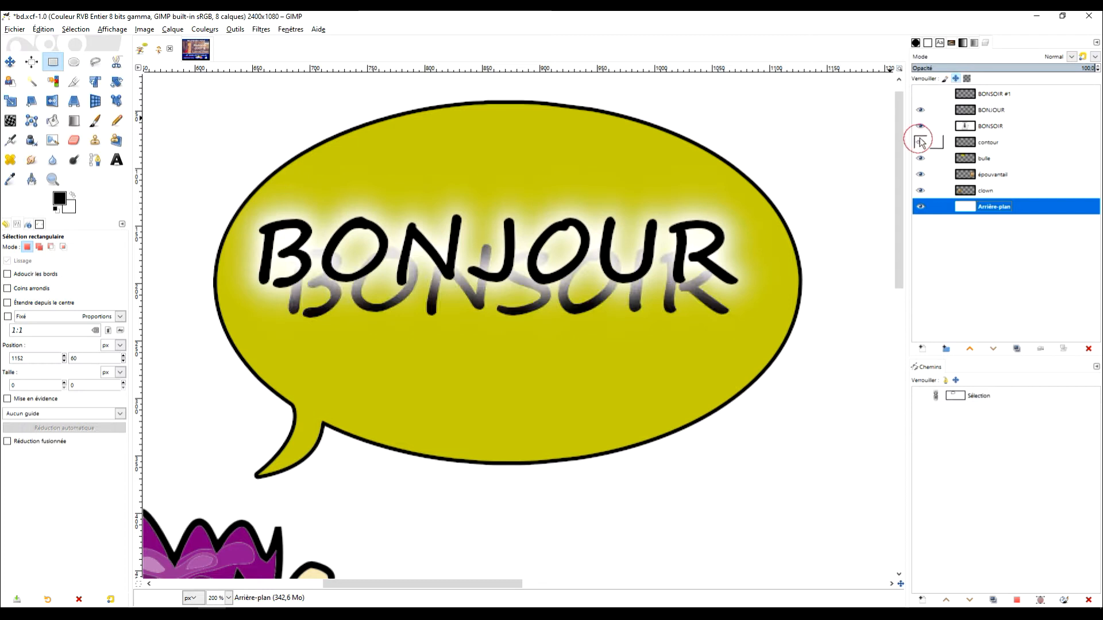
pyautogui.click(921, 142)
pyautogui.click(921, 126)
pyautogui.click(921, 126)
pyautogui.click(921, 94)
pyautogui.click(920, 93)
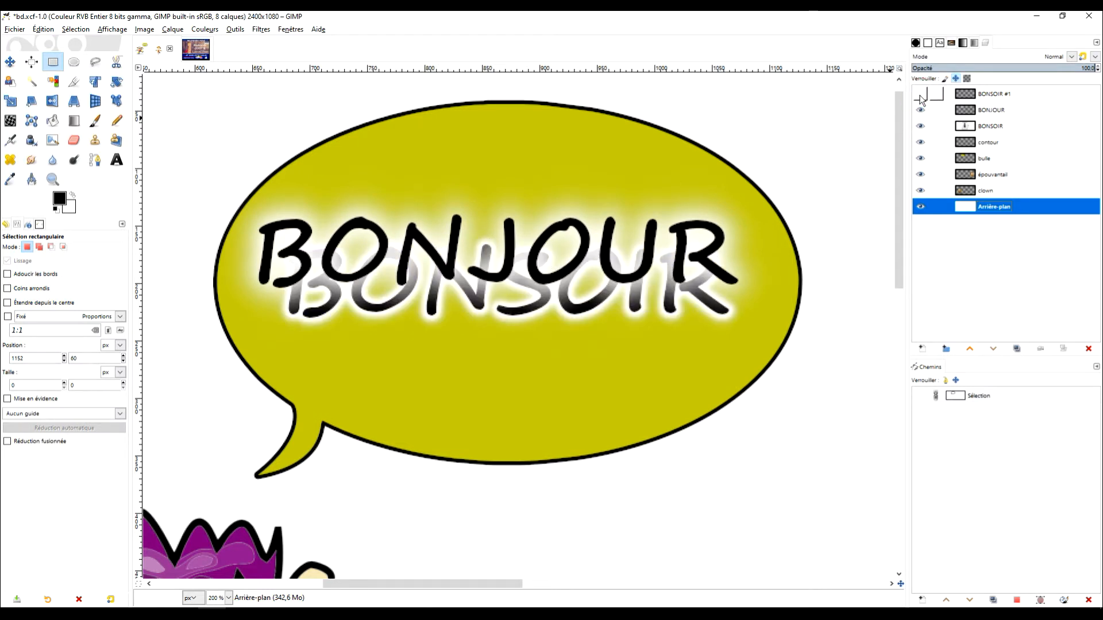
pyautogui.click(921, 110)
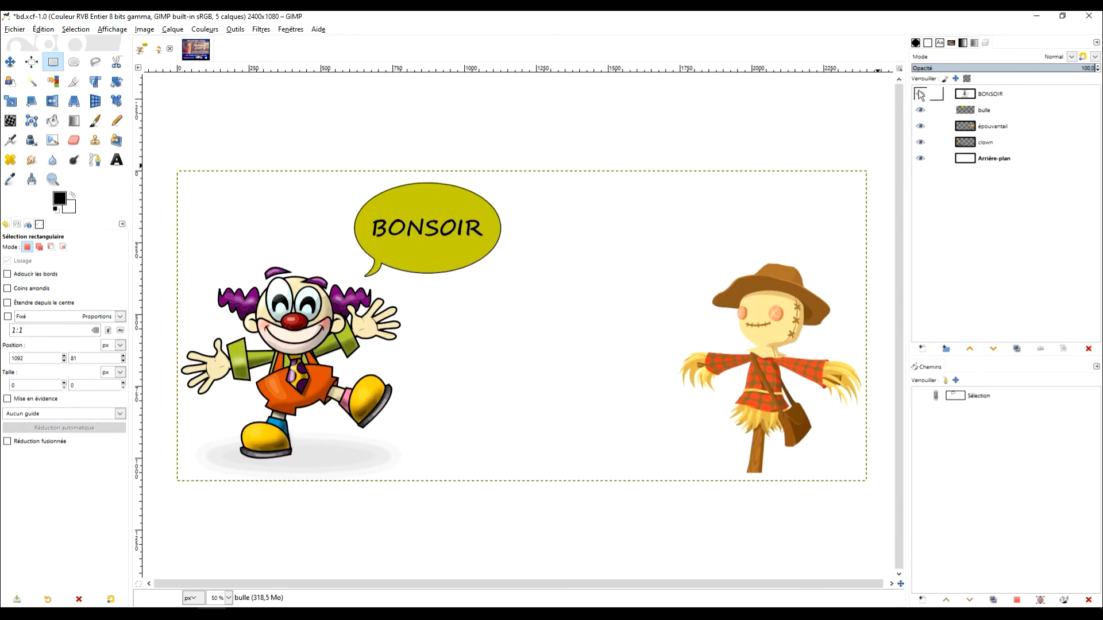
# Review the image's layers by toggling the visibility of Arrière-plan, clown, épouvantail, bulle and BONSOIR in turn.
pyautogui.click(920, 159)
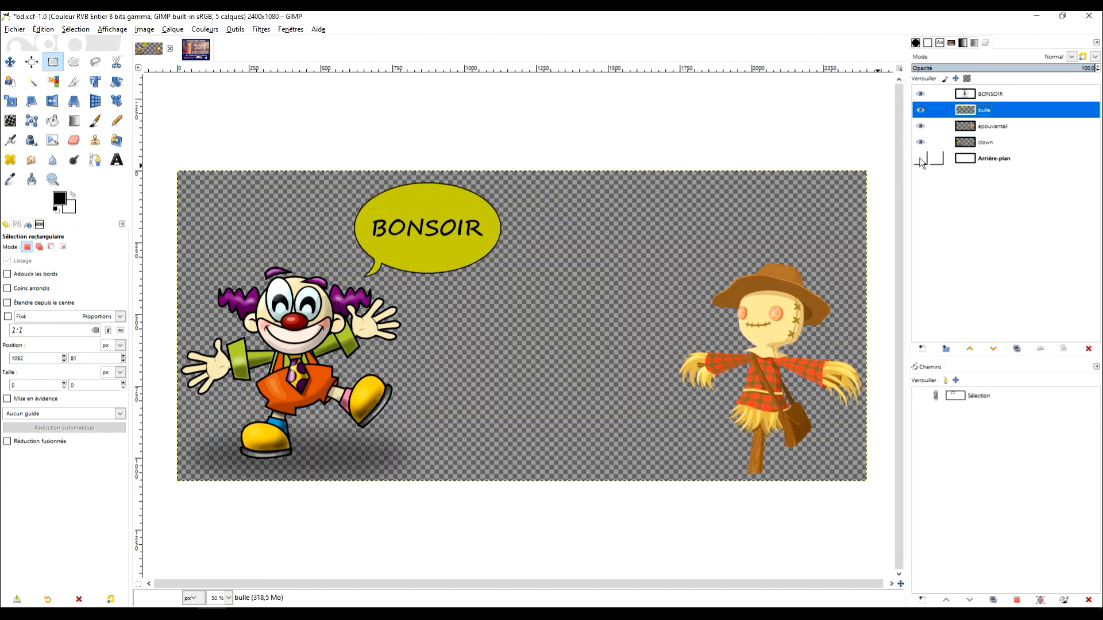
pyautogui.click(921, 158)
pyautogui.click(920, 142)
pyautogui.click(922, 143)
pyautogui.click(984, 142)
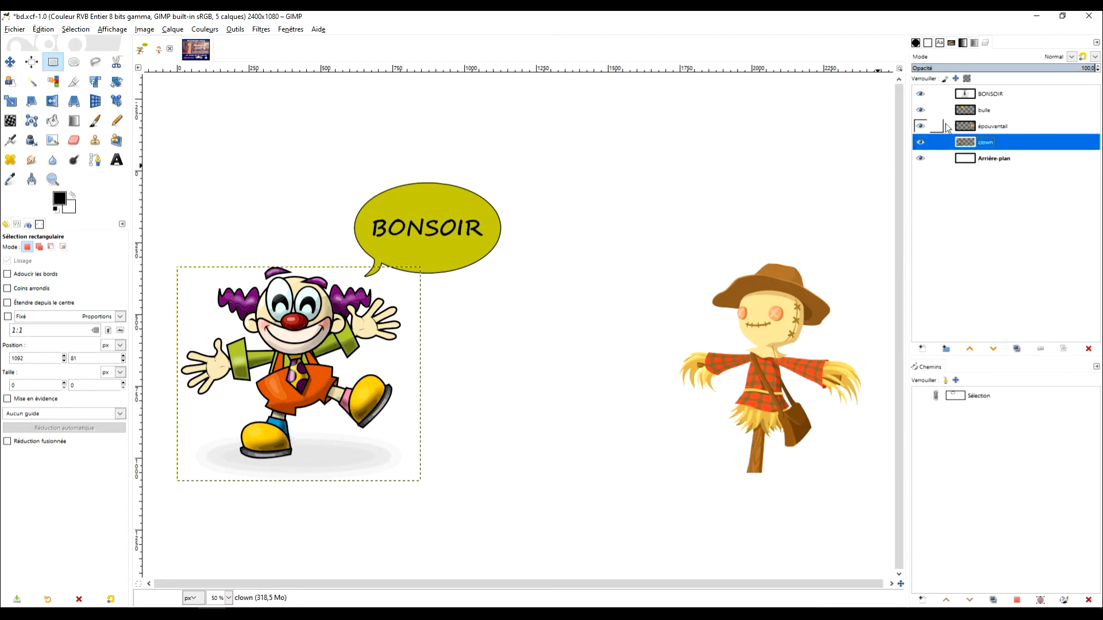
pyautogui.click(921, 126)
pyautogui.click(921, 127)
pyautogui.click(921, 110)
pyautogui.click(920, 111)
pyautogui.click(979, 112)
pyautogui.click(921, 94)
pyautogui.click(921, 95)
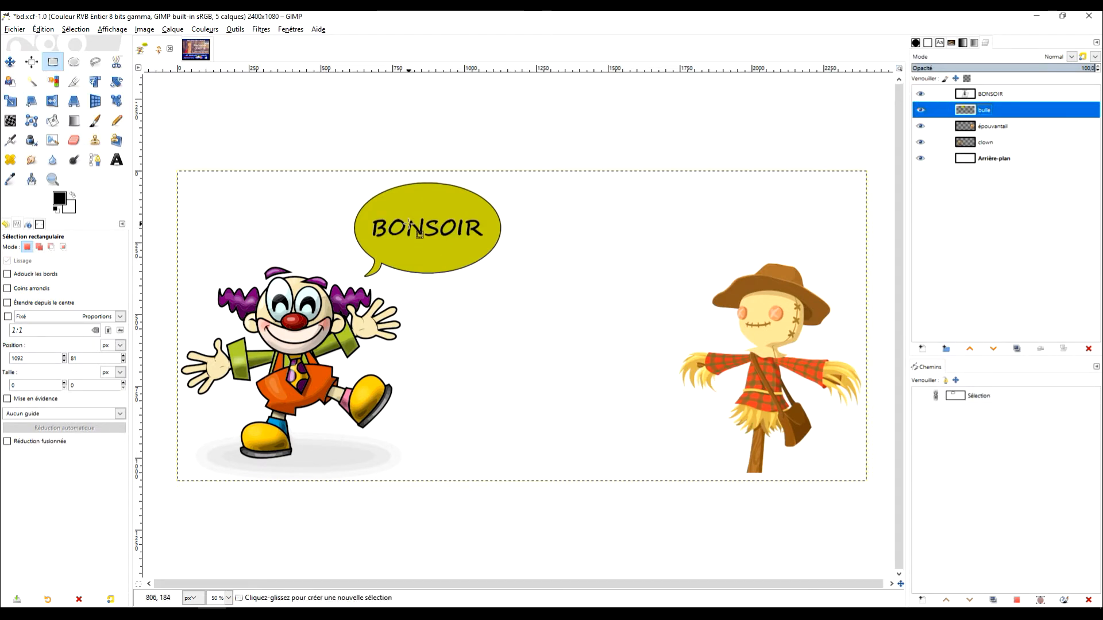
# Create a transparent 2400 × 1080 px layer named contour directly above the bulle layer.
pyautogui.scroll(3, 409, 225)
pyautogui.scroll(1, 417, 190)
pyautogui.moveTo(417, 190); pyautogui.dragTo(415, 266)
pyautogui.scroll(1, 419, 262)
pyautogui.scroll(-1, 418, 262)
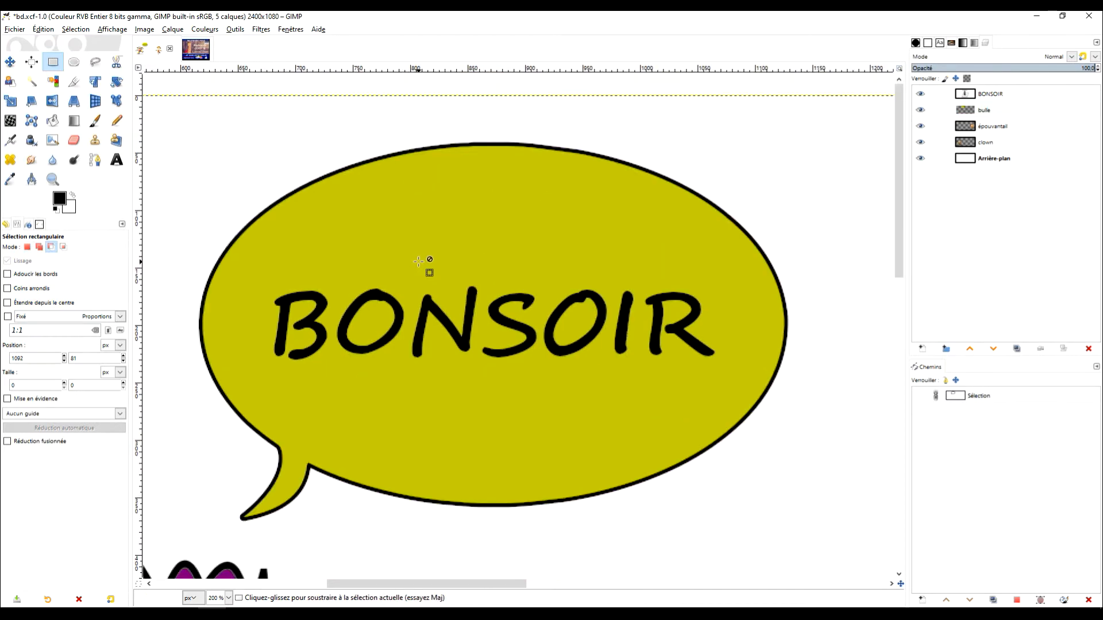
pyautogui.scroll(-1, 534, 279)
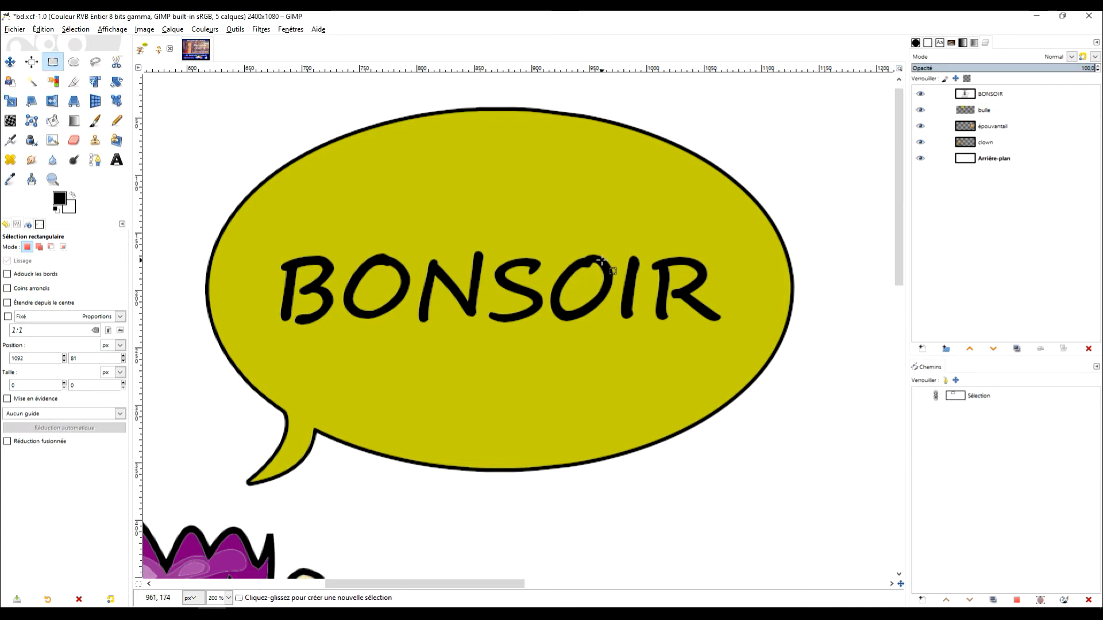
pyautogui.click(1000, 112)
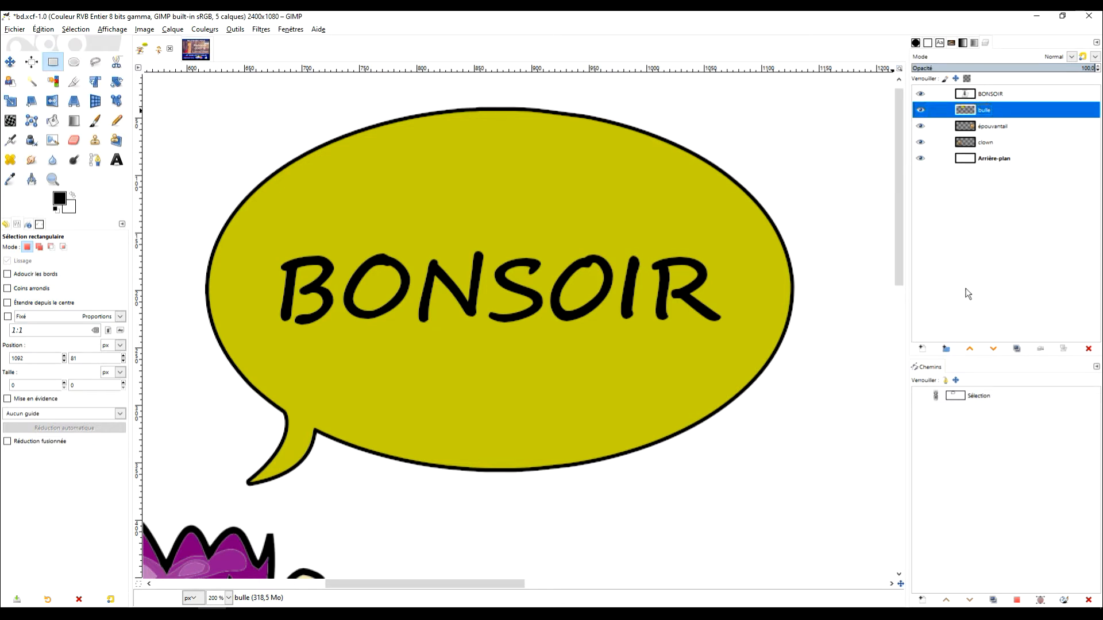
pyautogui.click(923, 349)
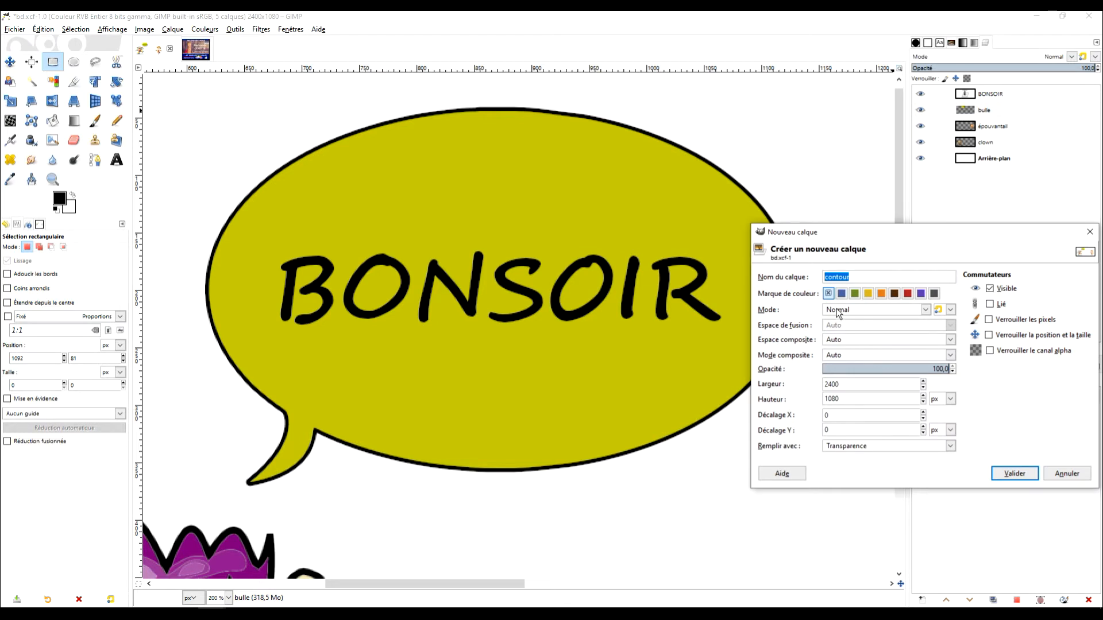
pyautogui.click(861, 277)
pyautogui.click(1015, 473)
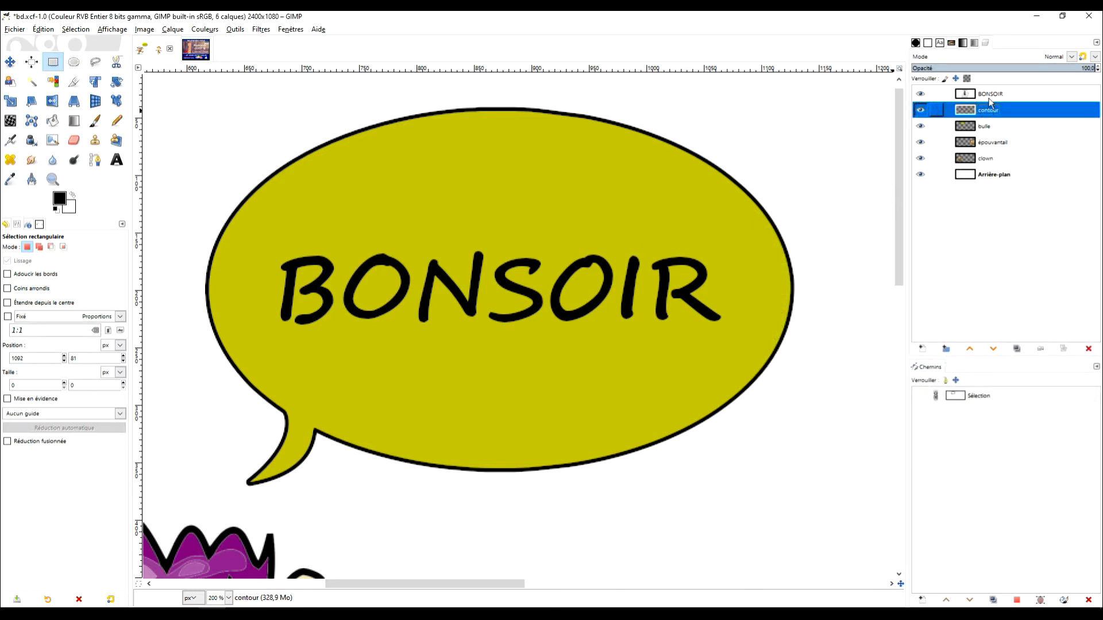
# Convert the BONSOIR text layer's alpha to a selection around the letters.
pyautogui.rightClick(975, 98)
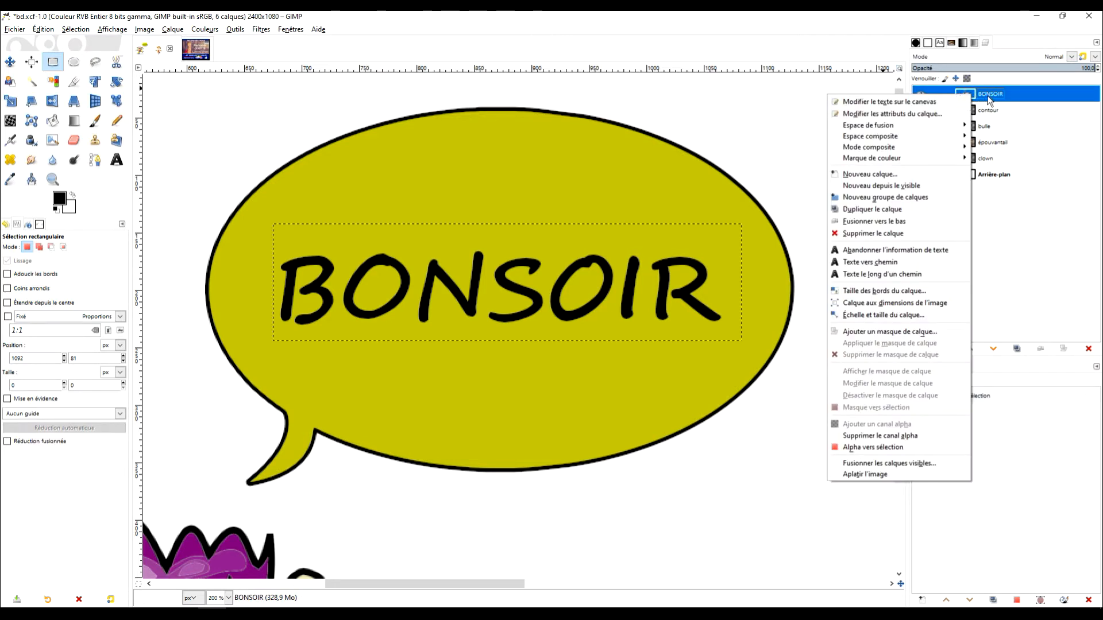
pyautogui.click(879, 448)
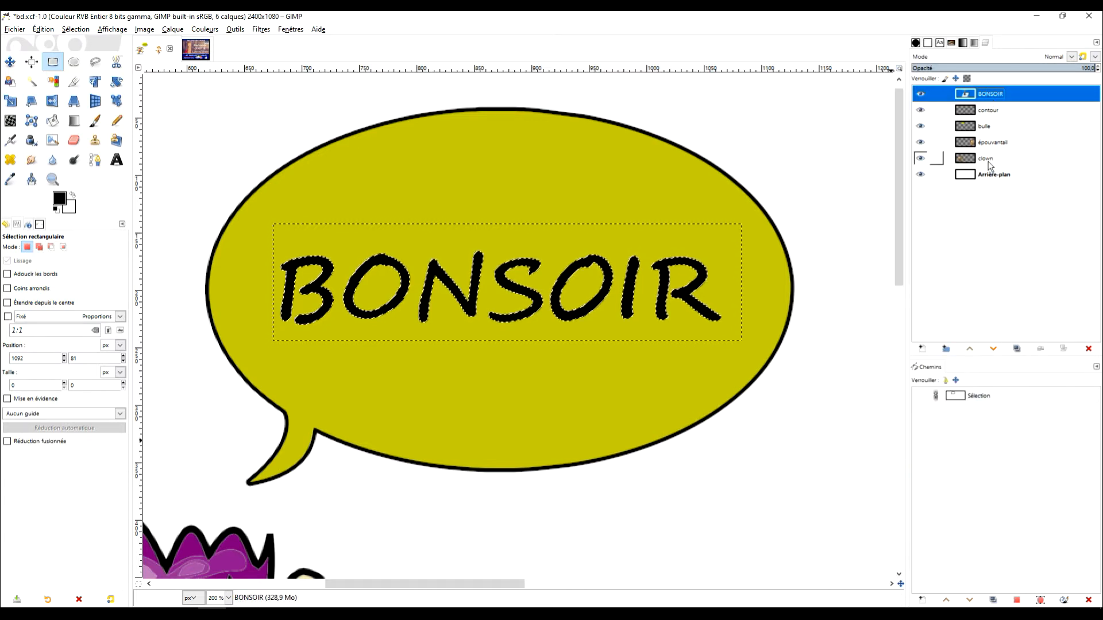
pyautogui.rightClick(977, 98)
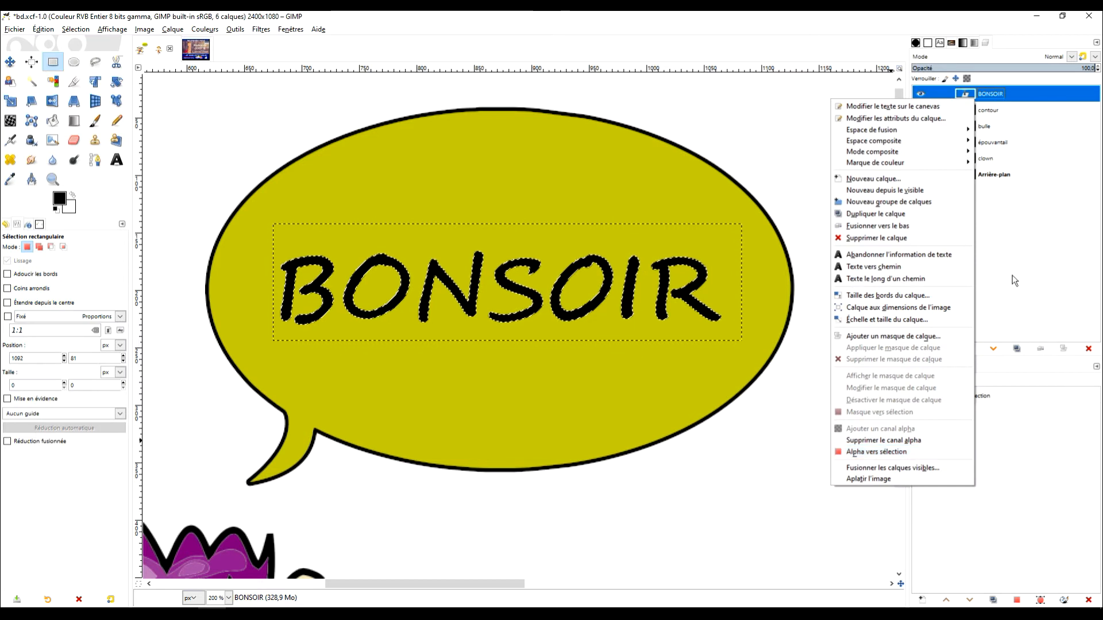
pyautogui.click(1051, 255)
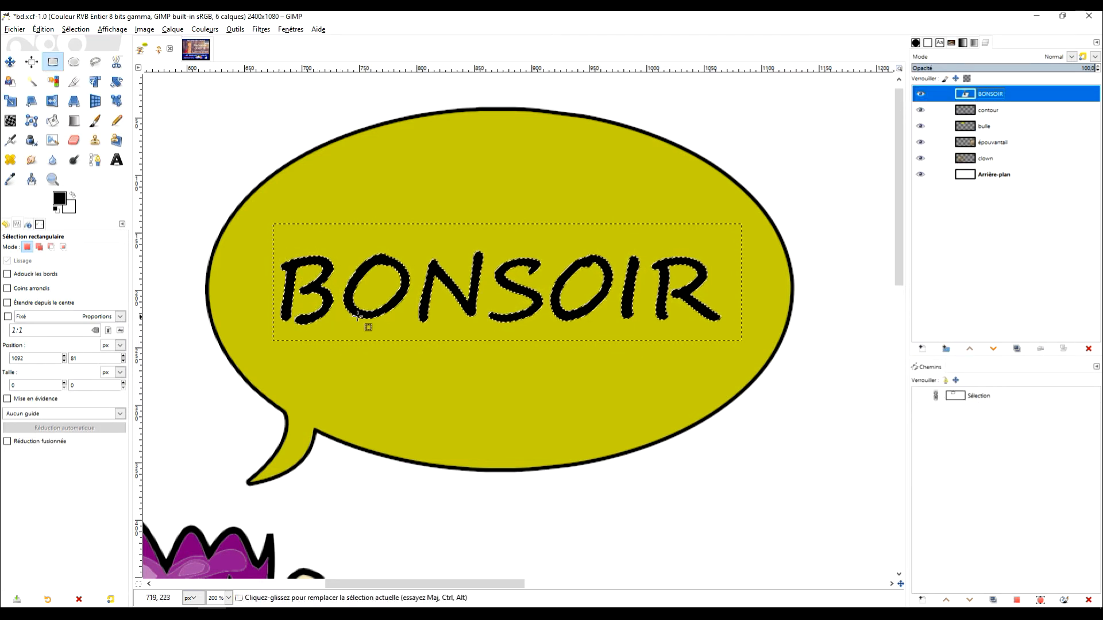
# Make the contour layer active and grow the letter selection by 4 px.
pyautogui.click(989, 115)
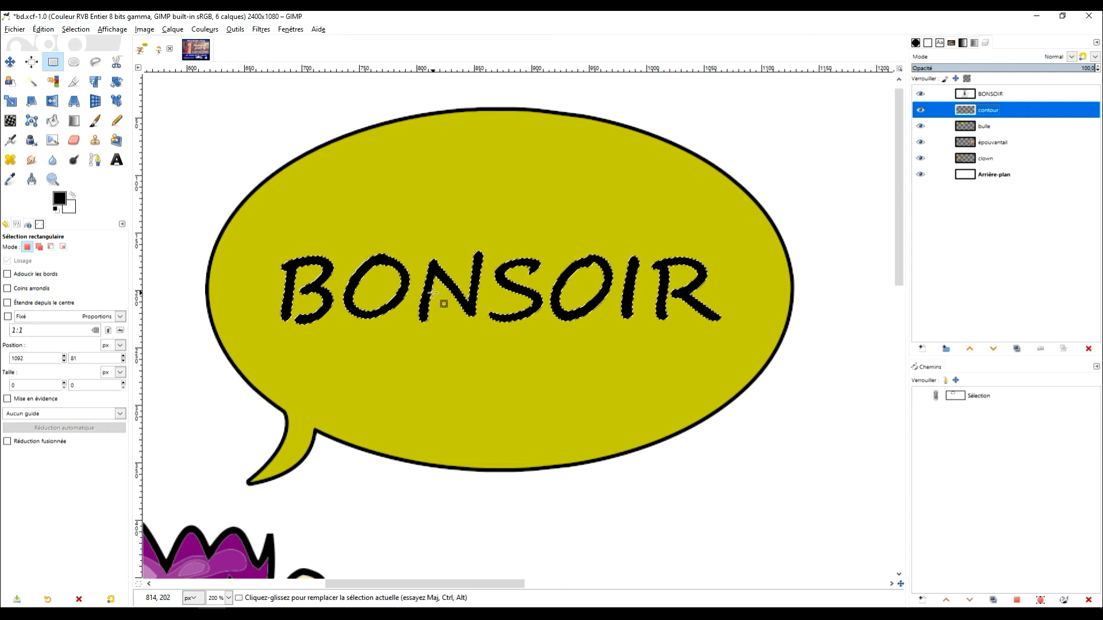
pyautogui.click(75, 29)
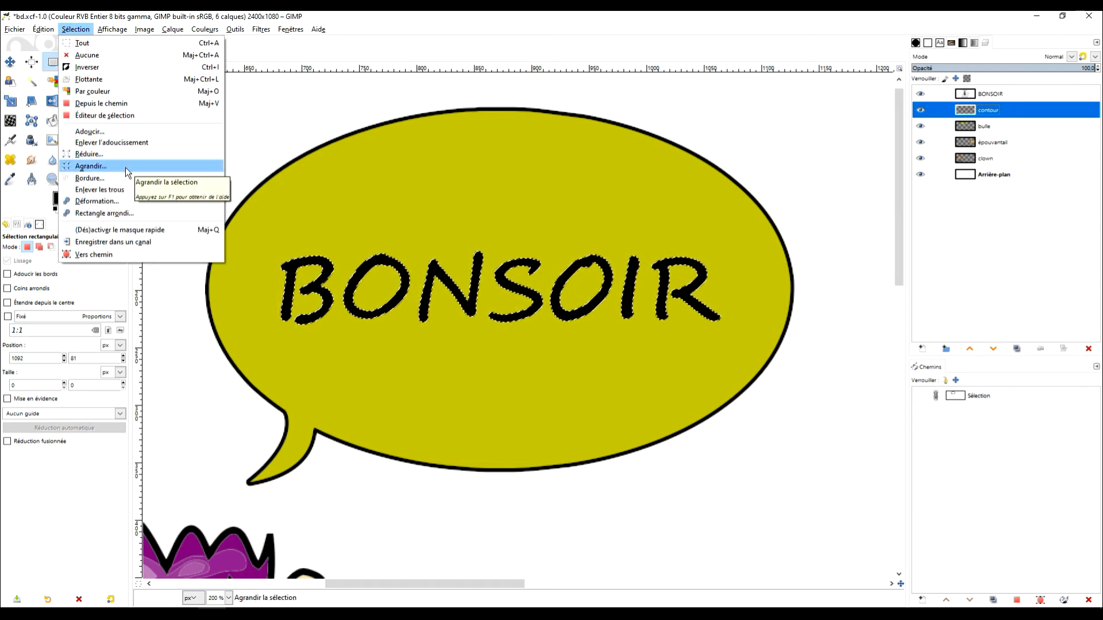
pyautogui.click(92, 166)
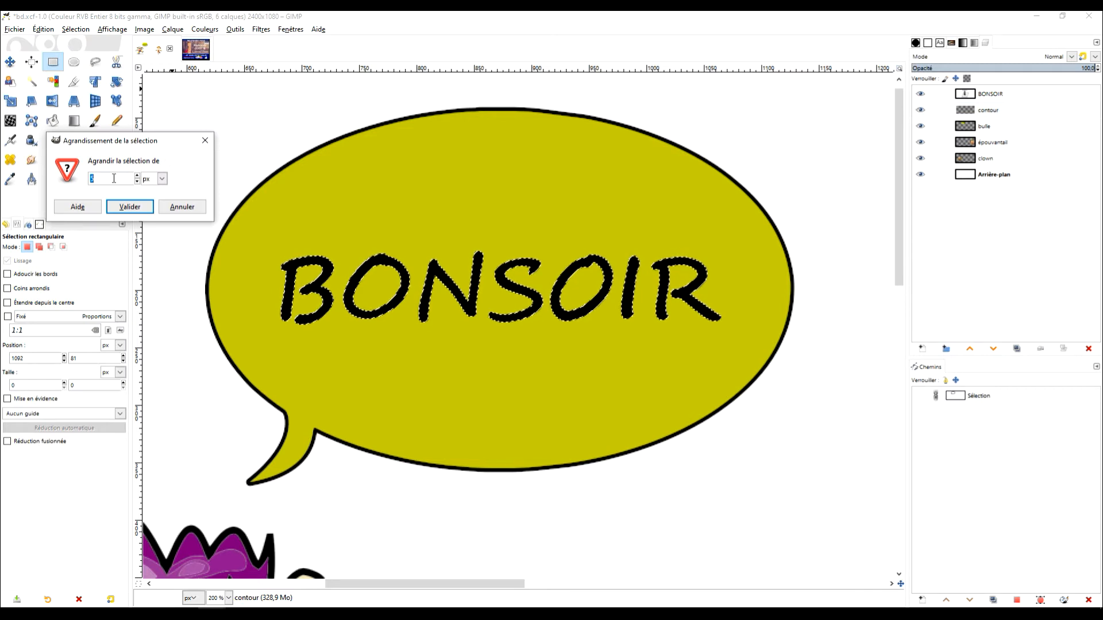
pyautogui.write('4')
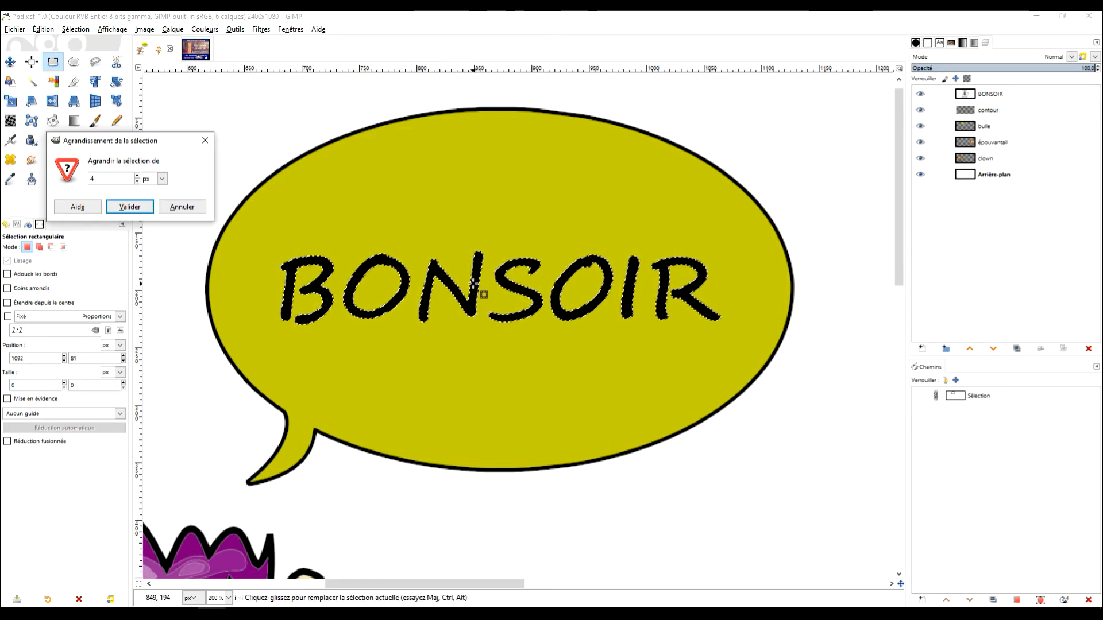
pyautogui.keyDown('ctrl'); pyautogui.scroll(2, 472, 286); pyautogui.keyUp('ctrl')
pyautogui.keyDown('ctrl'); pyautogui.scroll(-1, 475, 287); pyautogui.keyUp('ctrl')
pyautogui.keyDown('ctrl'); pyautogui.scroll(1, 438, 251); pyautogui.keyUp('ctrl')
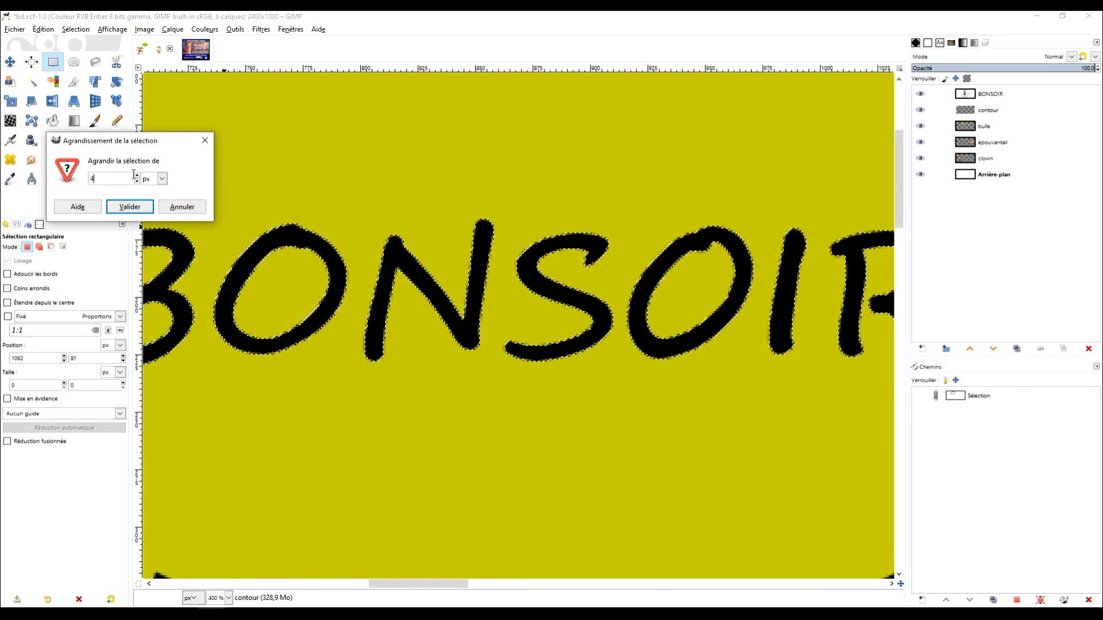
pyautogui.click(130, 207)
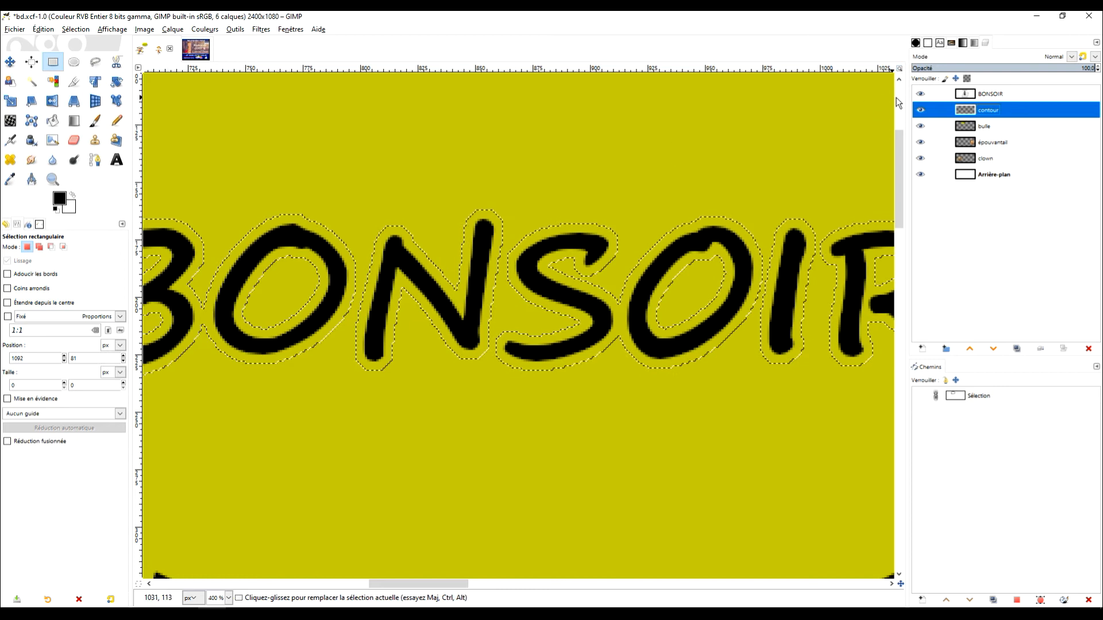
# Try filling the grown selection with the background colour through the fill command, and undo that fill.
pyautogui.click(46, 31)
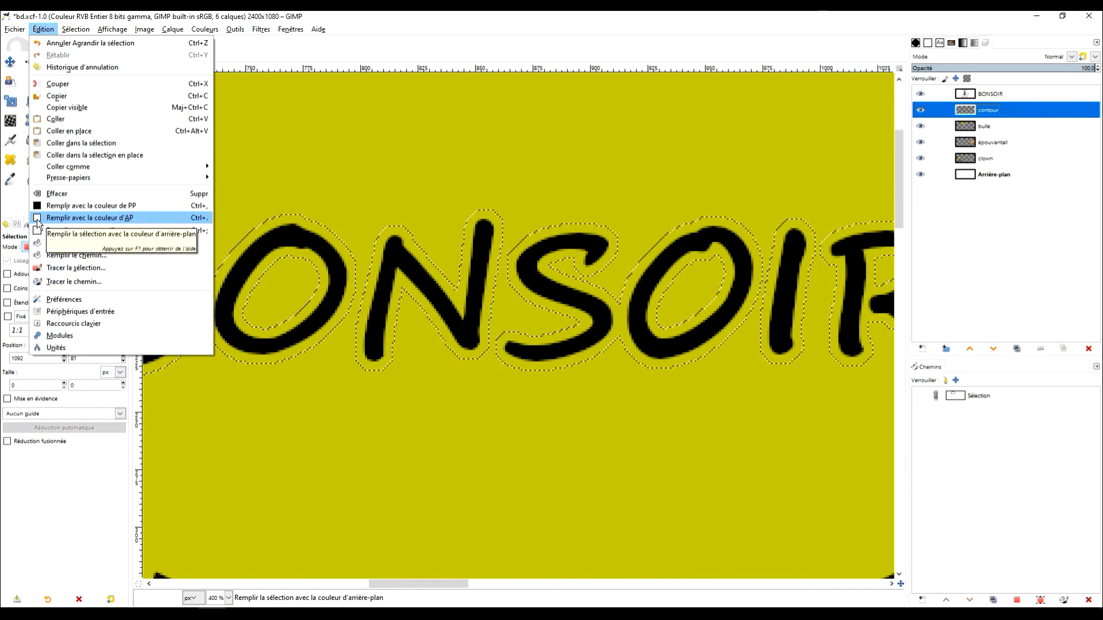
pyautogui.click(66, 219)
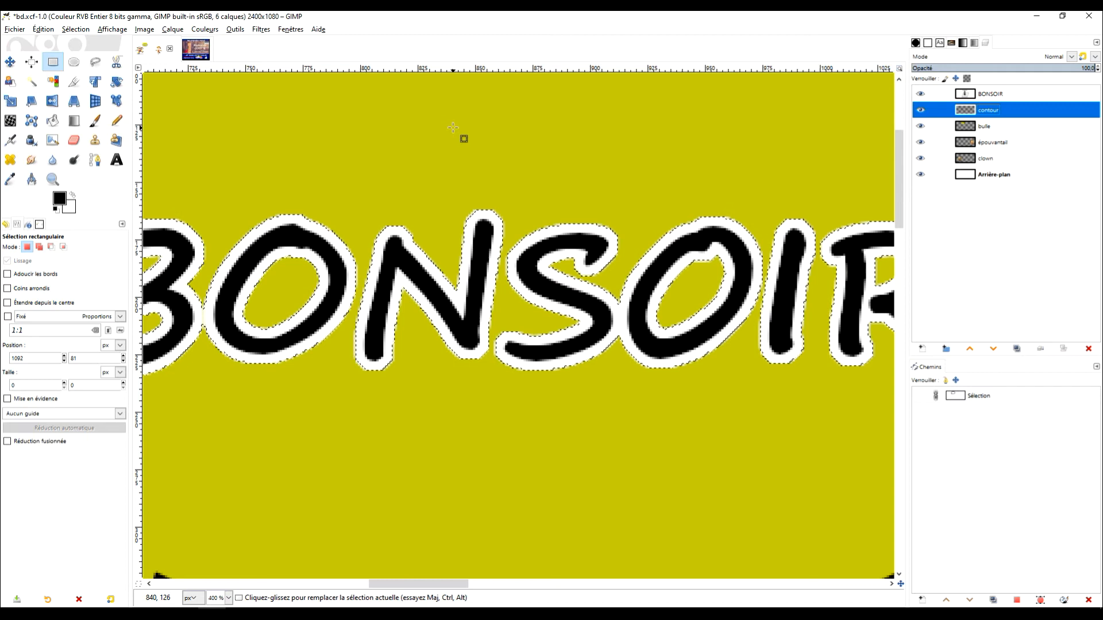
pyautogui.hotkey('ctrl', 'z')
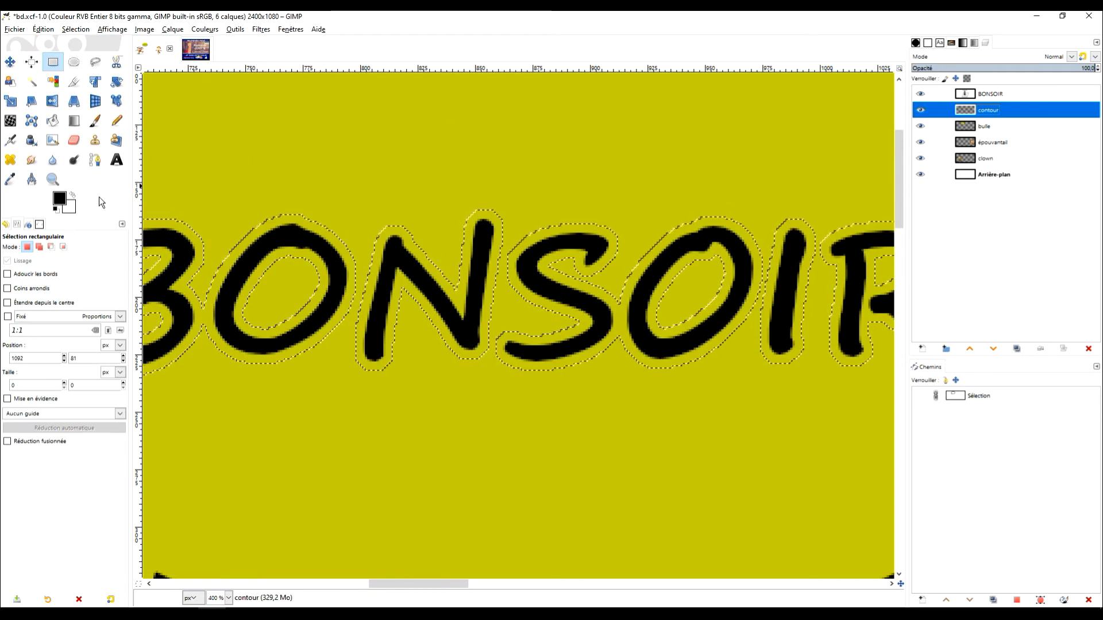
# Try the Bucket Fill tool with the background colour on the selected letter outlines, and undo the fill.
pyautogui.click(59, 123)
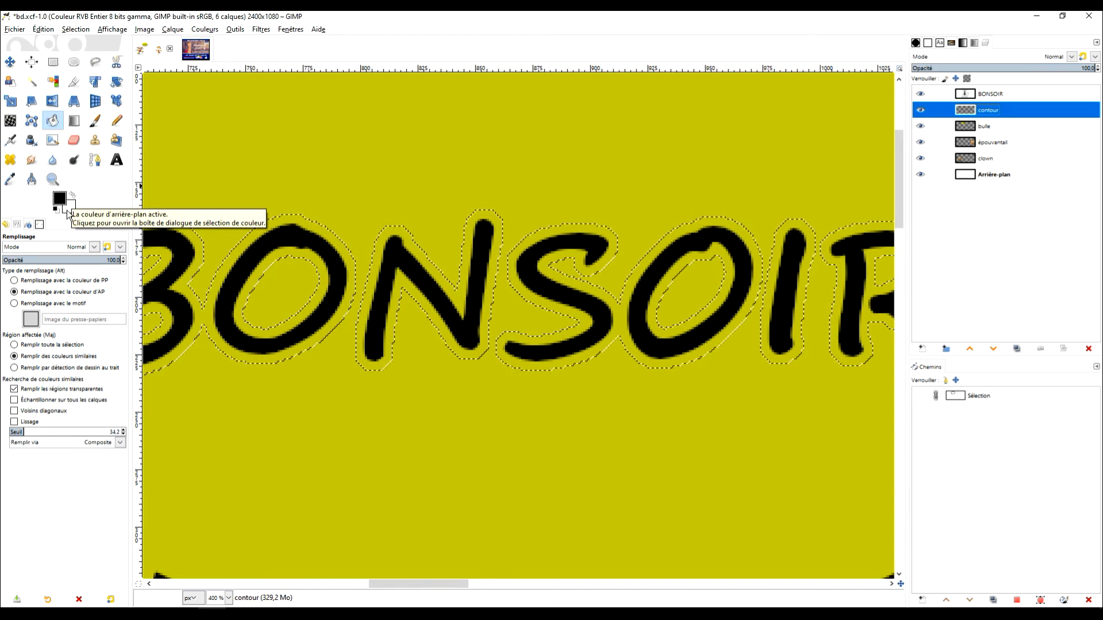
pyautogui.click(55, 292)
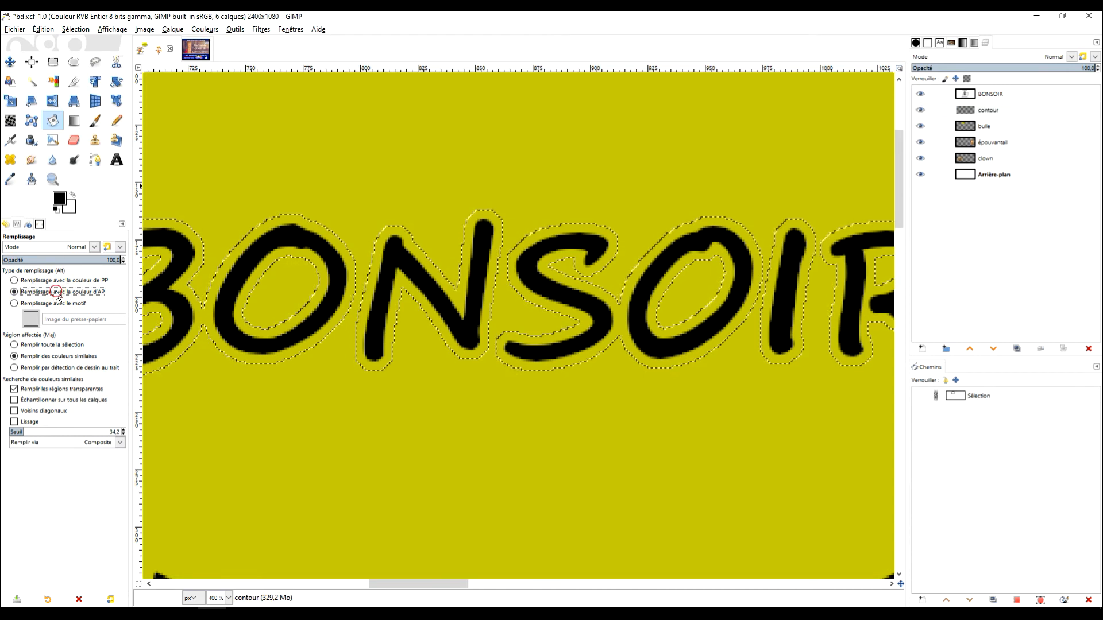
pyautogui.click(343, 252)
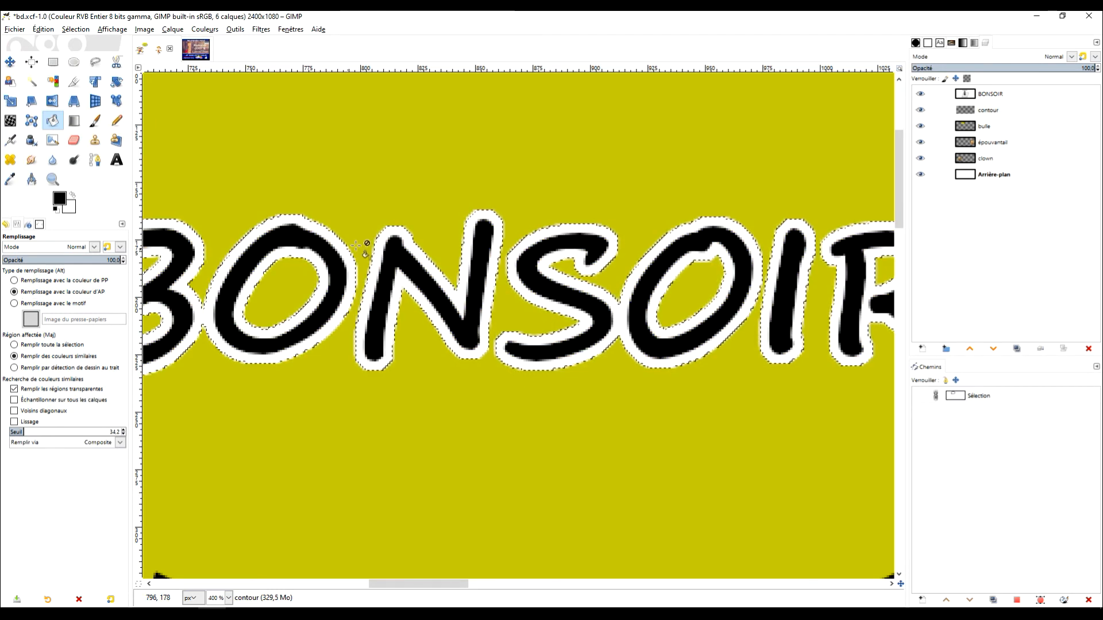
pyautogui.hotkey('ctrl', 'z')
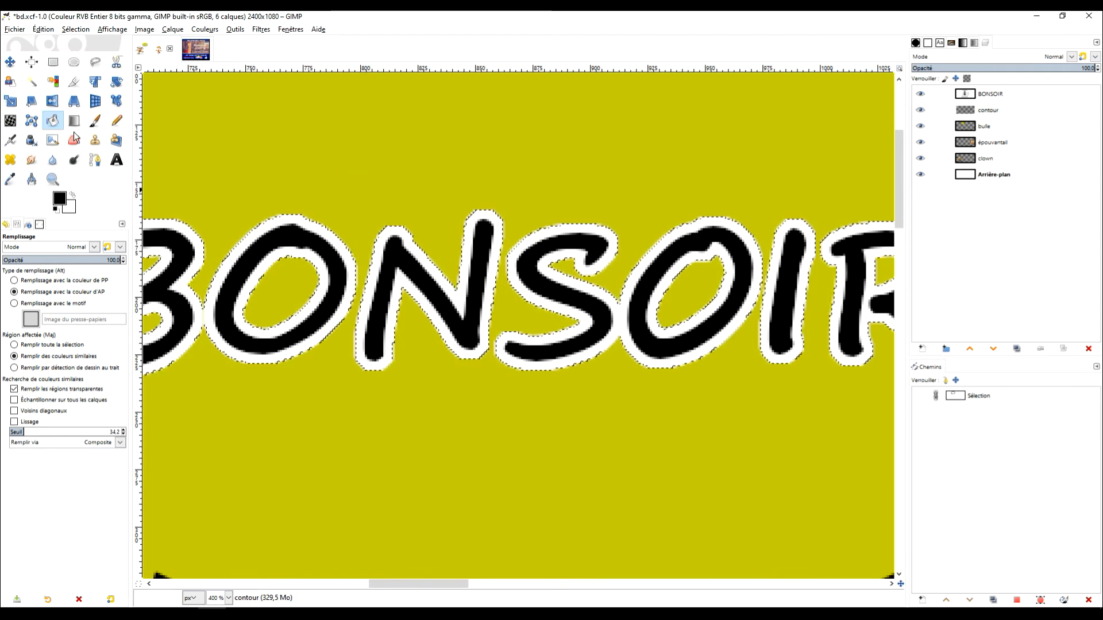
pyautogui.hotkey('ctrl', 'z')
pyautogui.hotkey('ctrl', 'z')
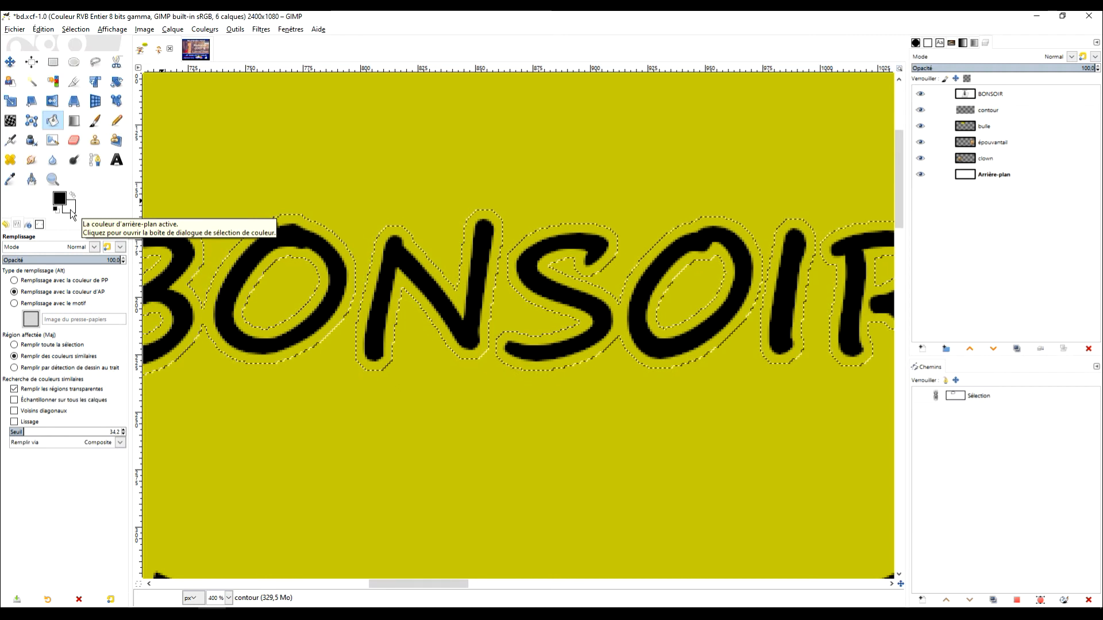
# Fill the grown selection on the contour layer by dropping the white background colour swatch onto the canvas.
pyautogui.moveTo(72, 213); pyautogui.dragTo(171, 230)
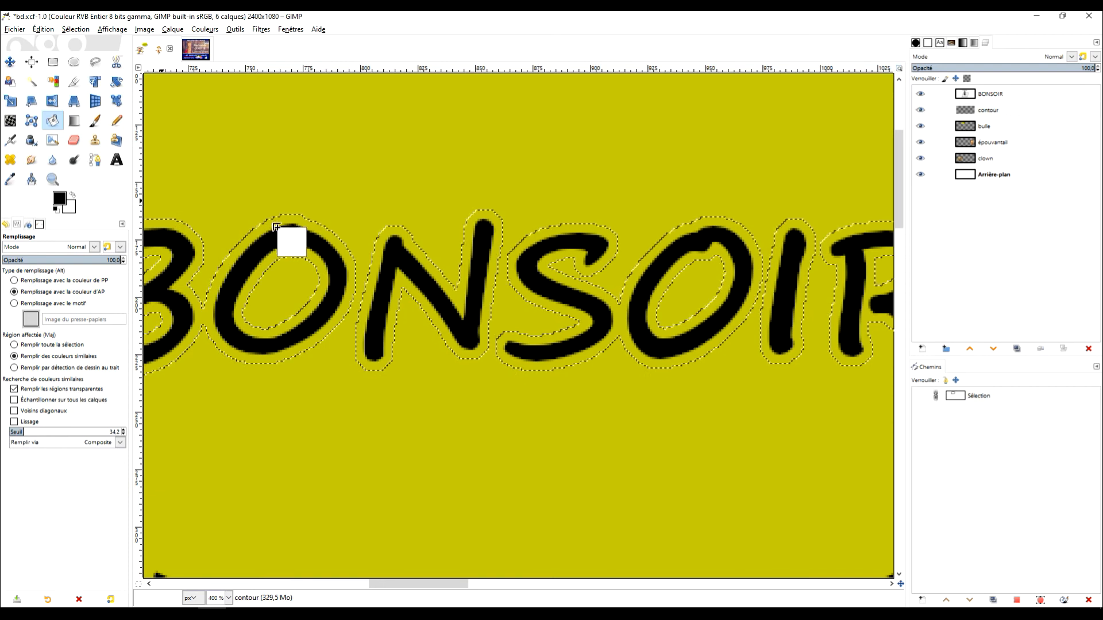
pyautogui.moveTo(283, 230); pyautogui.dragTo(282, 232)
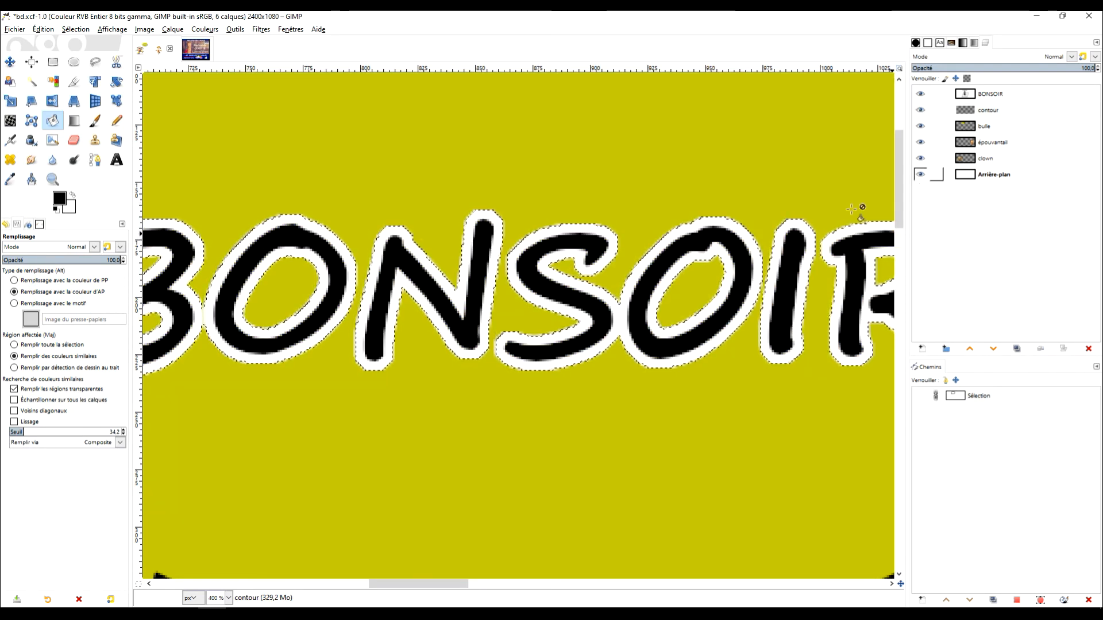
pyautogui.scroll(-2, 640, 284)
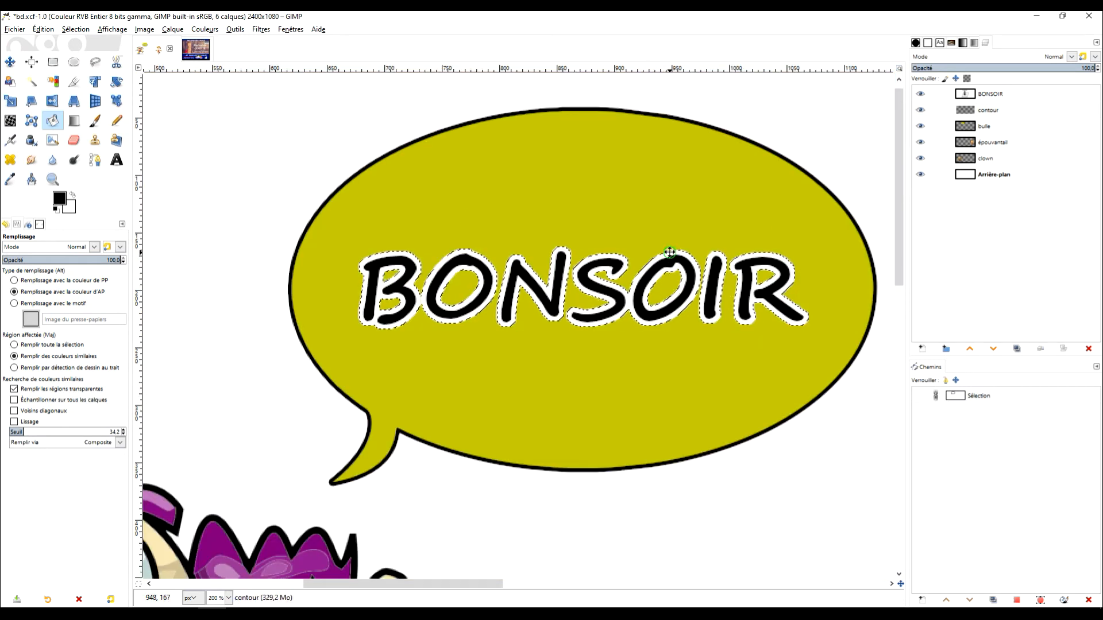
# Clear the selection around the outlined BONSOIR letters with the Rectangle Select tool.
pyautogui.moveTo(730, 236); pyautogui.dragTo(682, 240)
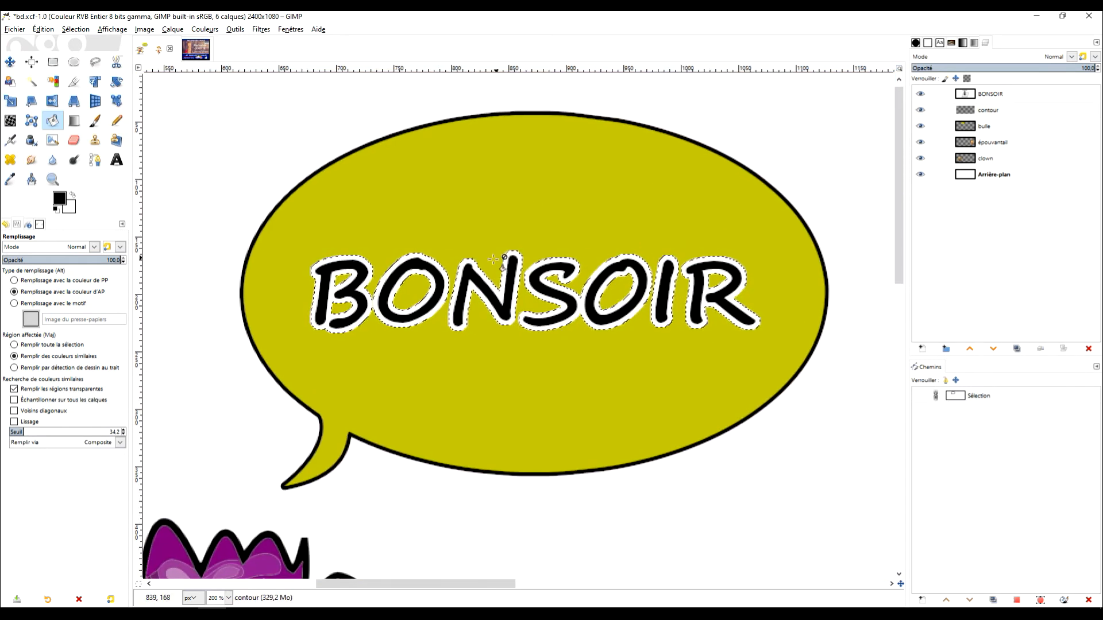
pyautogui.scroll(1, 492, 265)
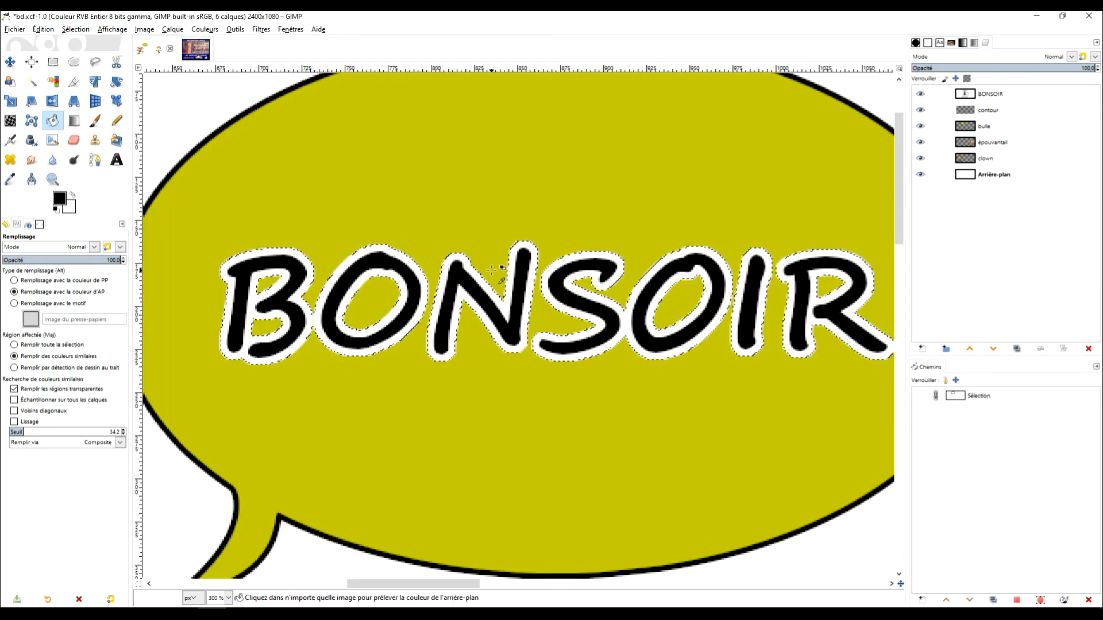
pyautogui.click(53, 62)
pyautogui.click(513, 158)
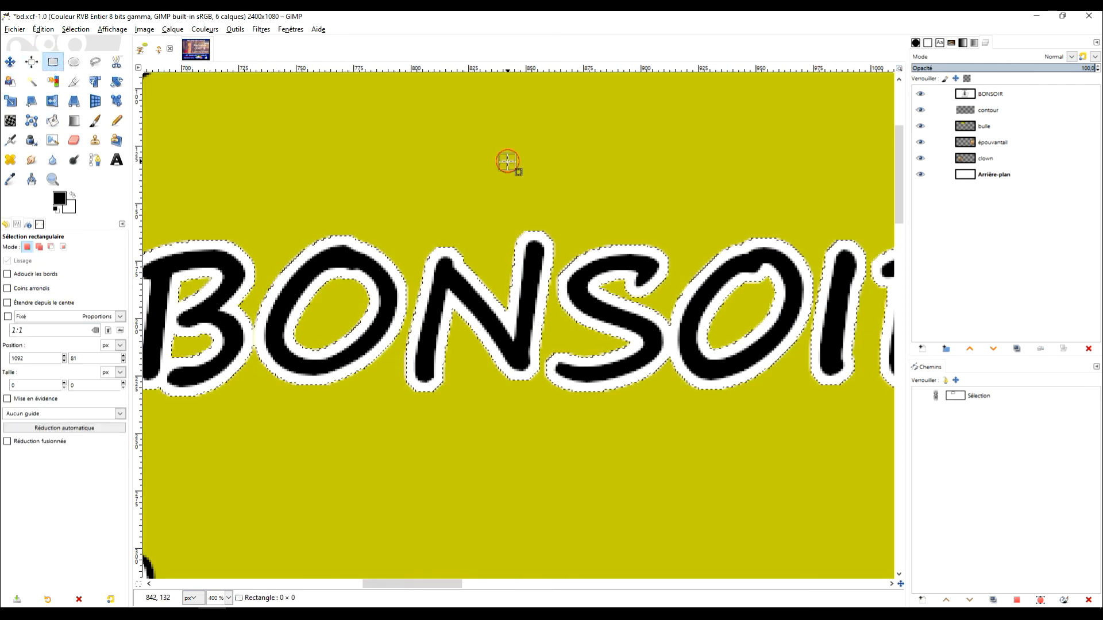
# Soften the white outline on the contour layer with a Gaussian blur of 2.50 in both X and Y.
pyautogui.click(263, 30)
pyautogui.moveTo(298, 98)
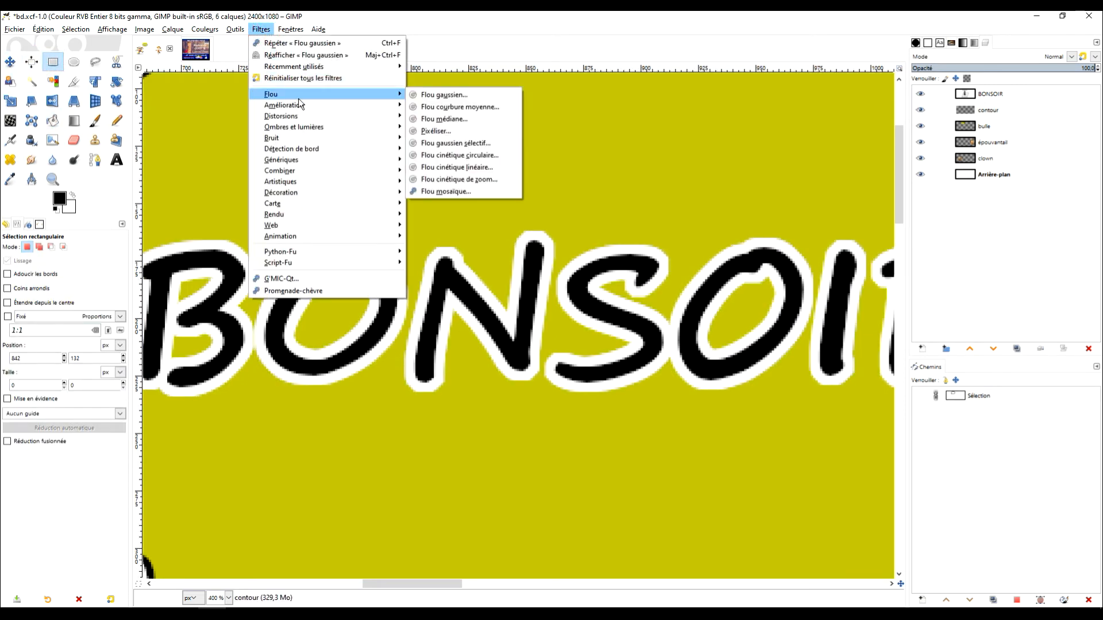
pyautogui.click(464, 94)
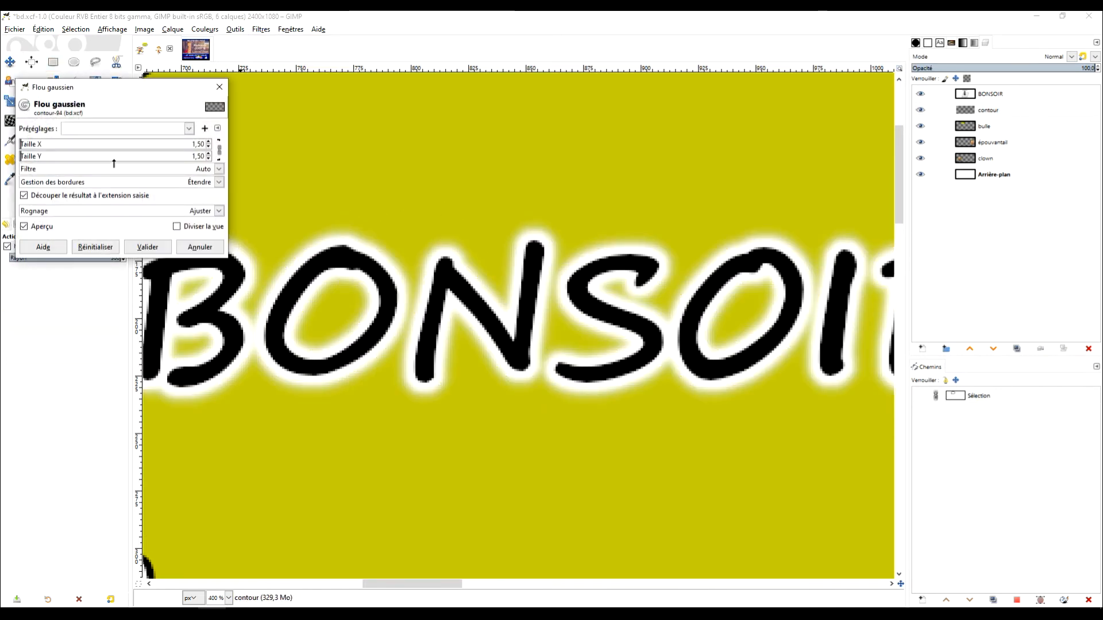
pyautogui.click(209, 148)
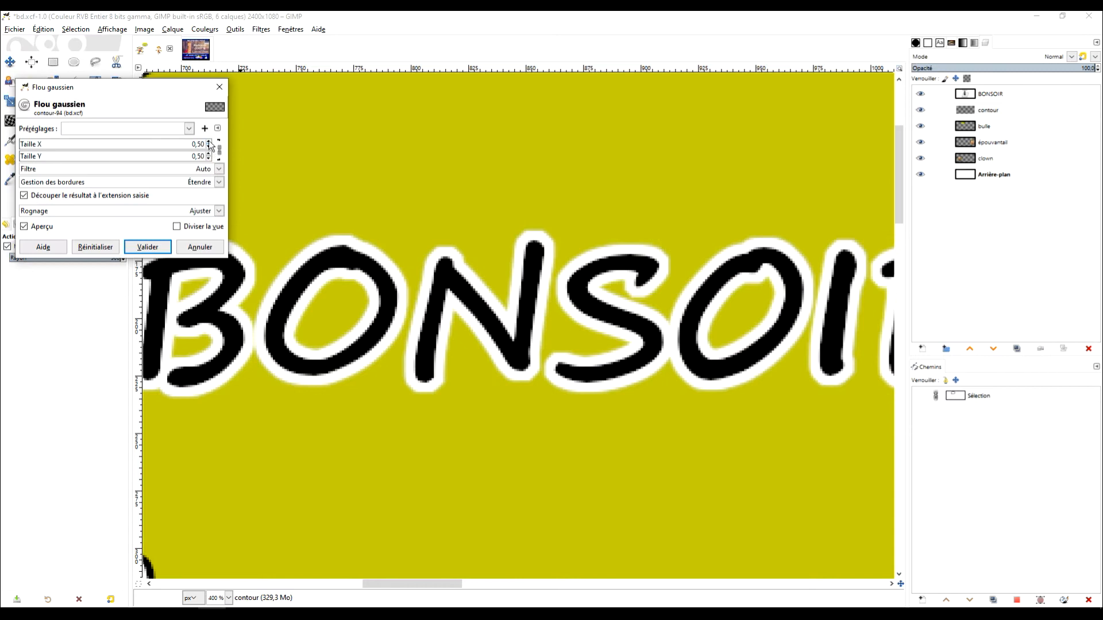
pyautogui.click(209, 142)
pyautogui.click(209, 142)
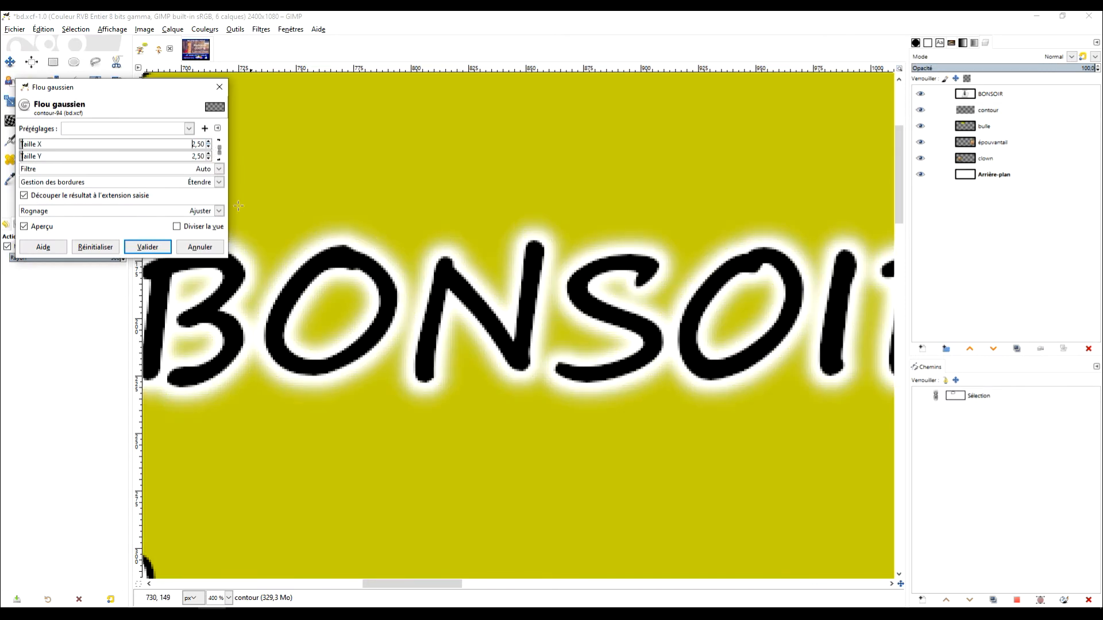
pyautogui.click(148, 247)
pyautogui.scroll(-2, 524, 303)
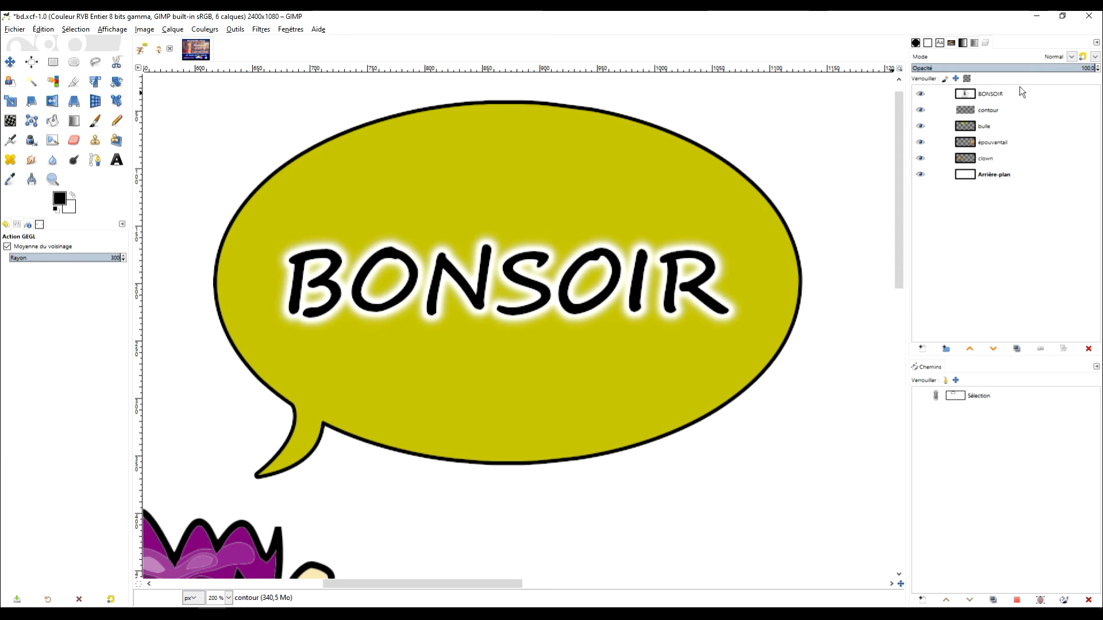
# Hide the contour layer, then duplicate the BONSOIR text layer and hide the original.
pyautogui.click(943, 109)
pyautogui.click(920, 110)
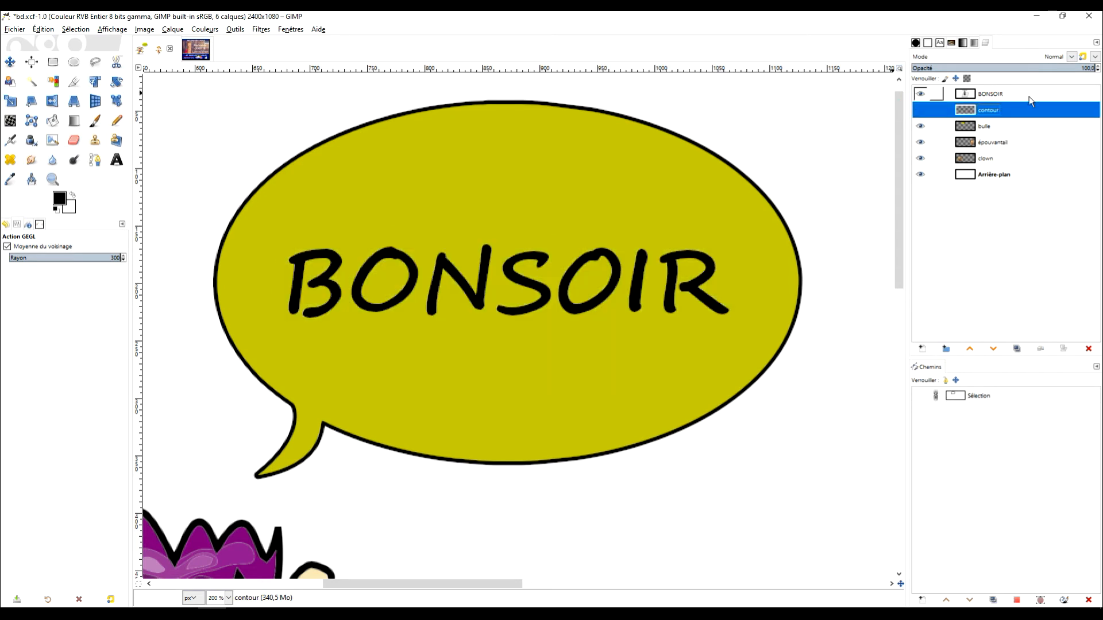
pyautogui.click(1031, 94)
pyautogui.click(1016, 349)
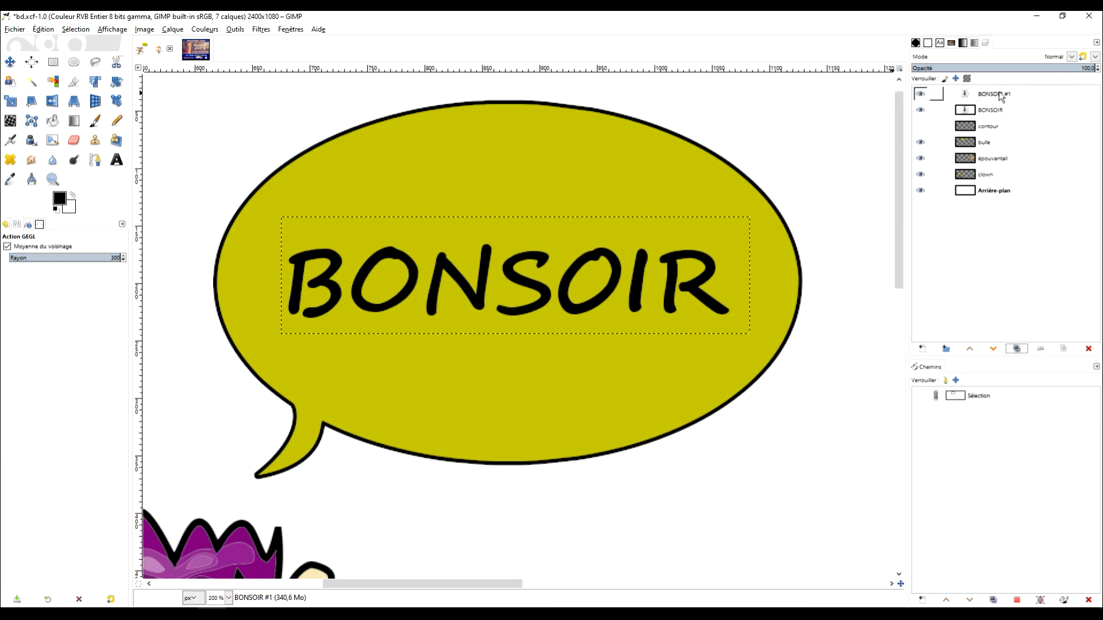
pyautogui.click(921, 110)
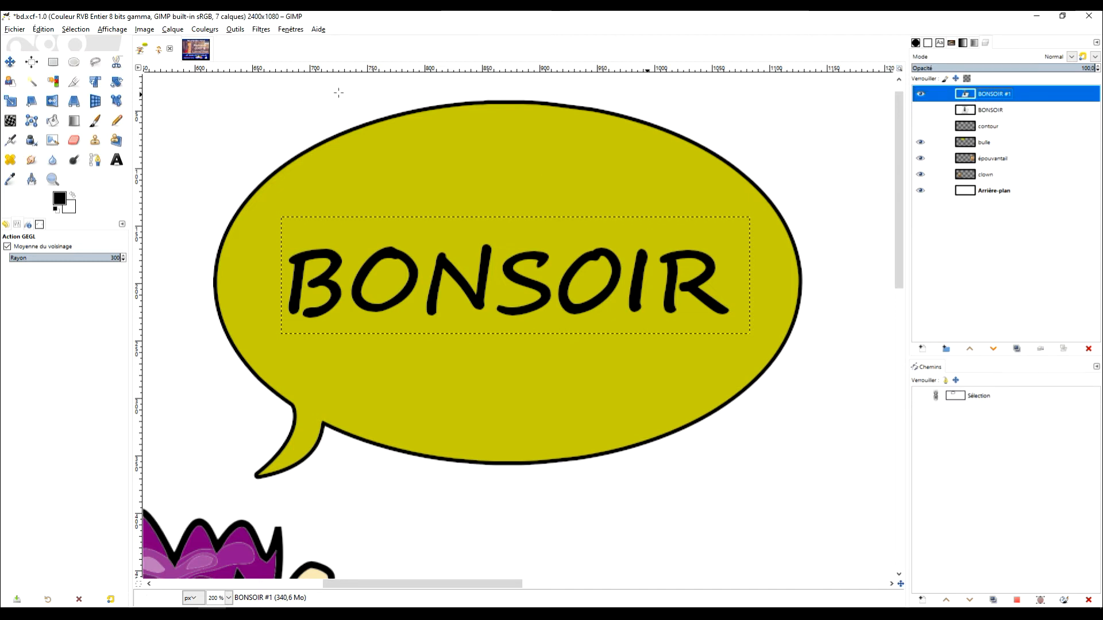
# Start a Drop Shadow filter on the duplicated BONSOIR layer and change the shadow colour to white.
pyautogui.click(260, 30)
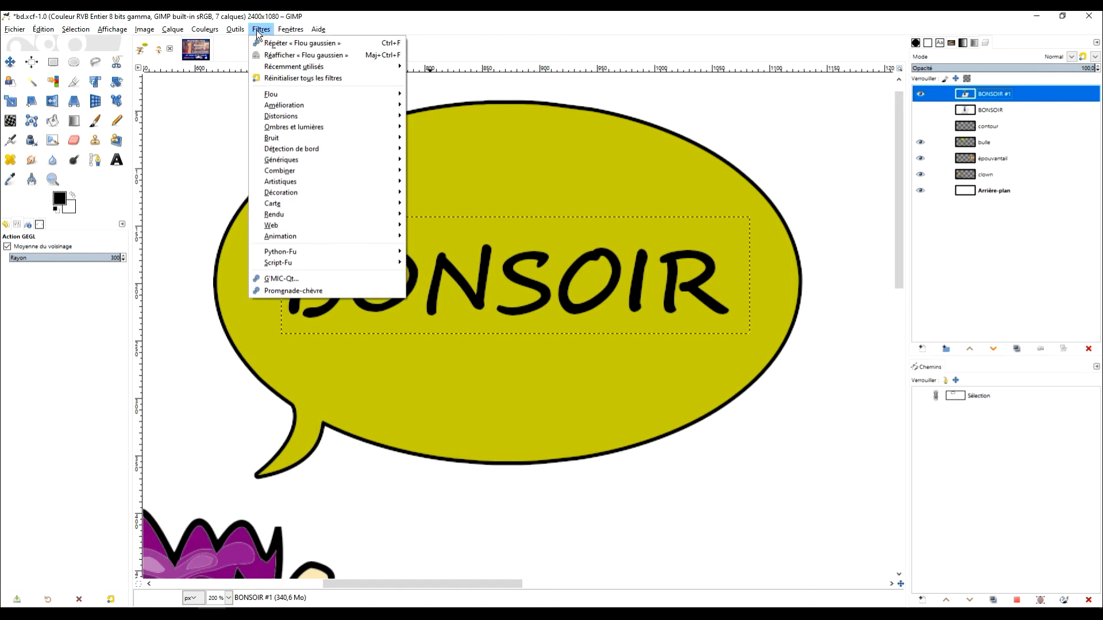
pyautogui.moveTo(321, 129)
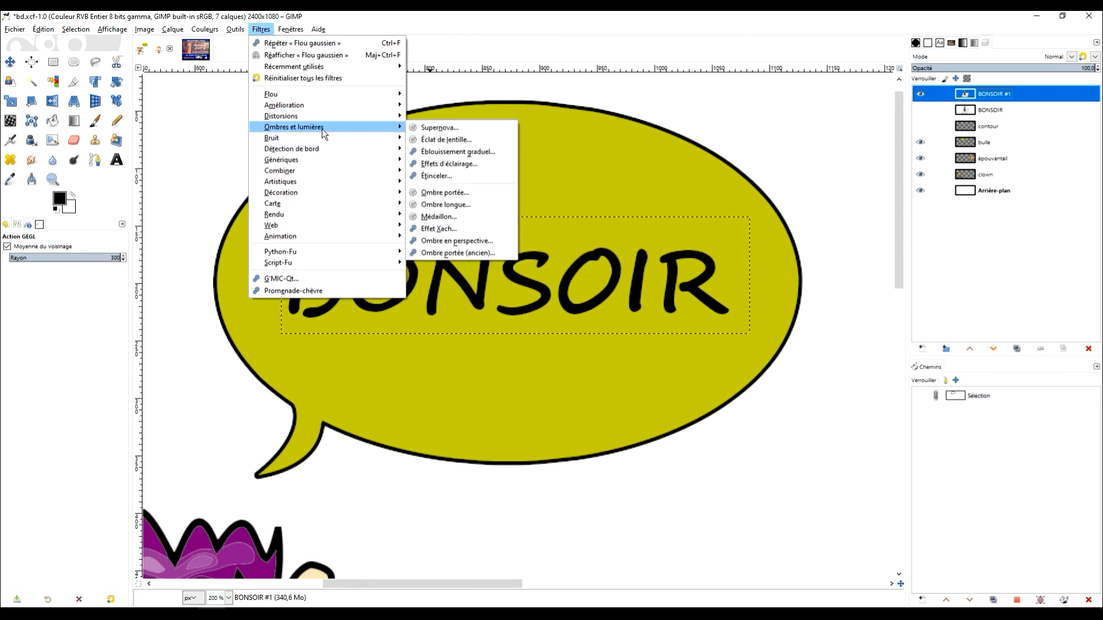
pyautogui.click(470, 195)
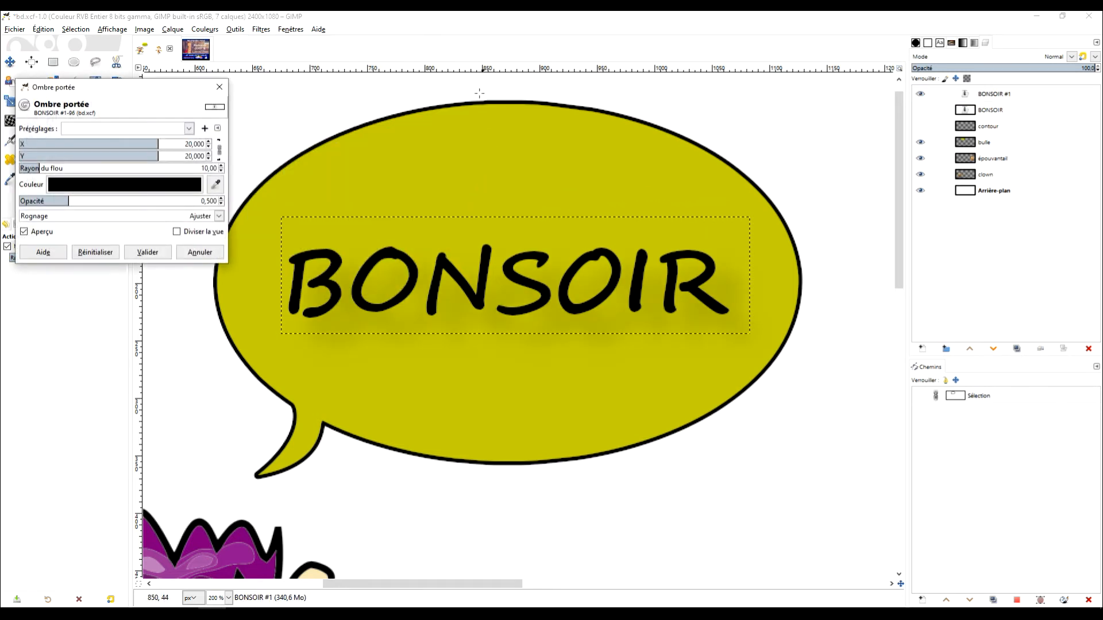
pyautogui.click(90, 184)
pyautogui.moveTo(55, 172); pyautogui.dragTo(15, 123)
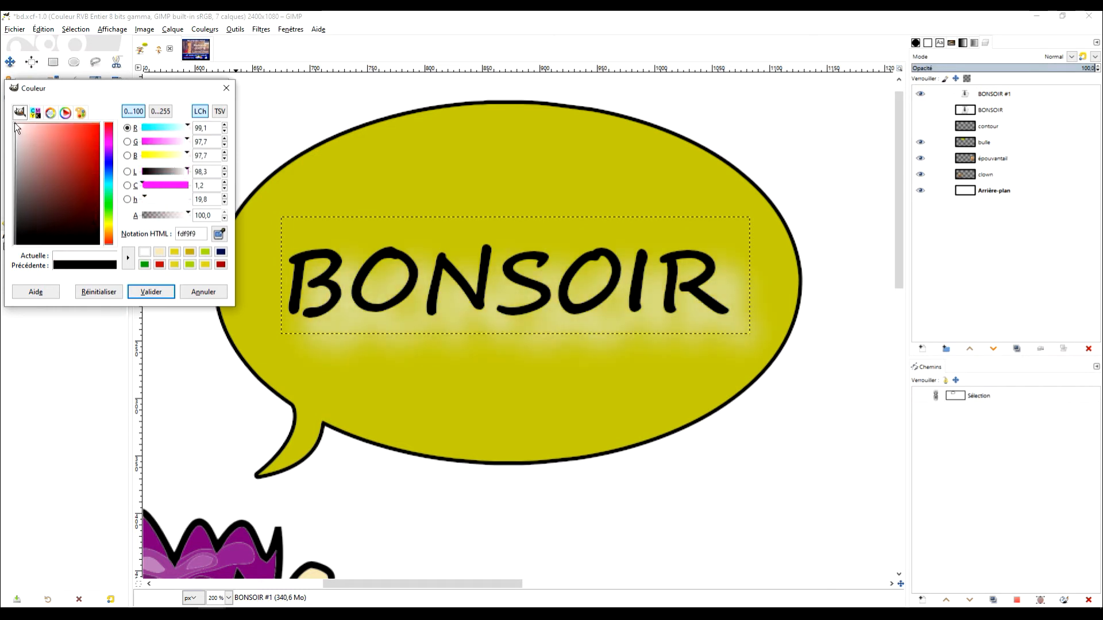
pyautogui.click(146, 292)
# Set the shadow's X and Y offsets to 0.247, its opacity to 2.000 and its blur radius to 8.05.
pyautogui.moveTo(43, 168); pyautogui.dragTo(23, 167)
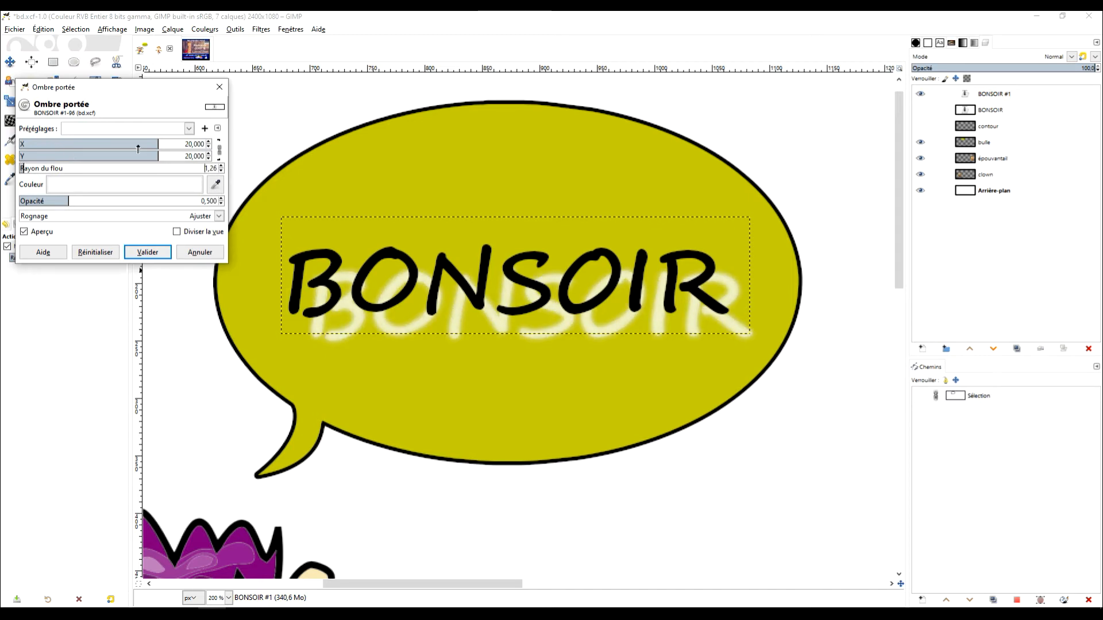
pyautogui.moveTo(157, 146); pyautogui.dragTo(112, 144)
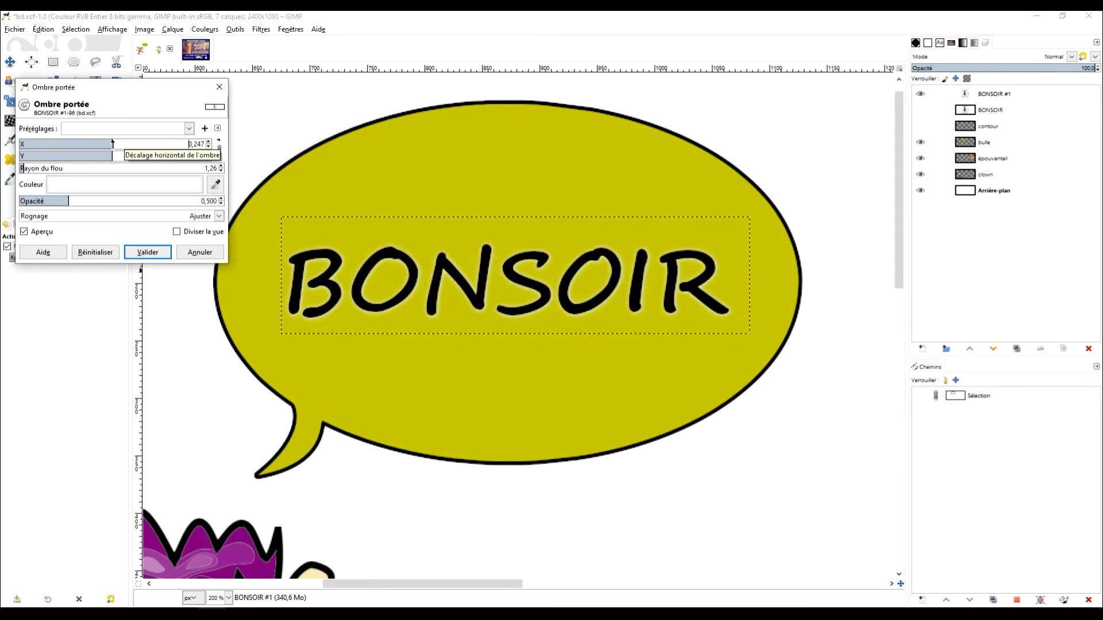
pyautogui.moveTo(70, 201); pyautogui.dragTo(221, 204)
pyautogui.moveTo(26, 168); pyautogui.dragTo(37, 167)
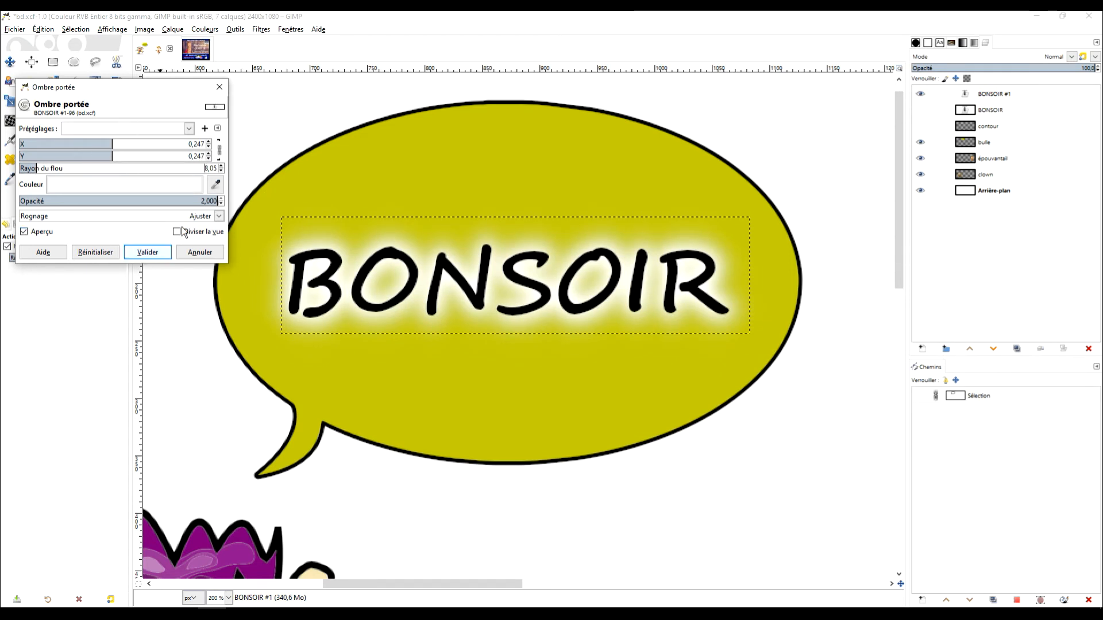
# Save the current drop shadow settings as a preset named test3.
pyautogui.click(189, 128)
pyautogui.click(187, 106)
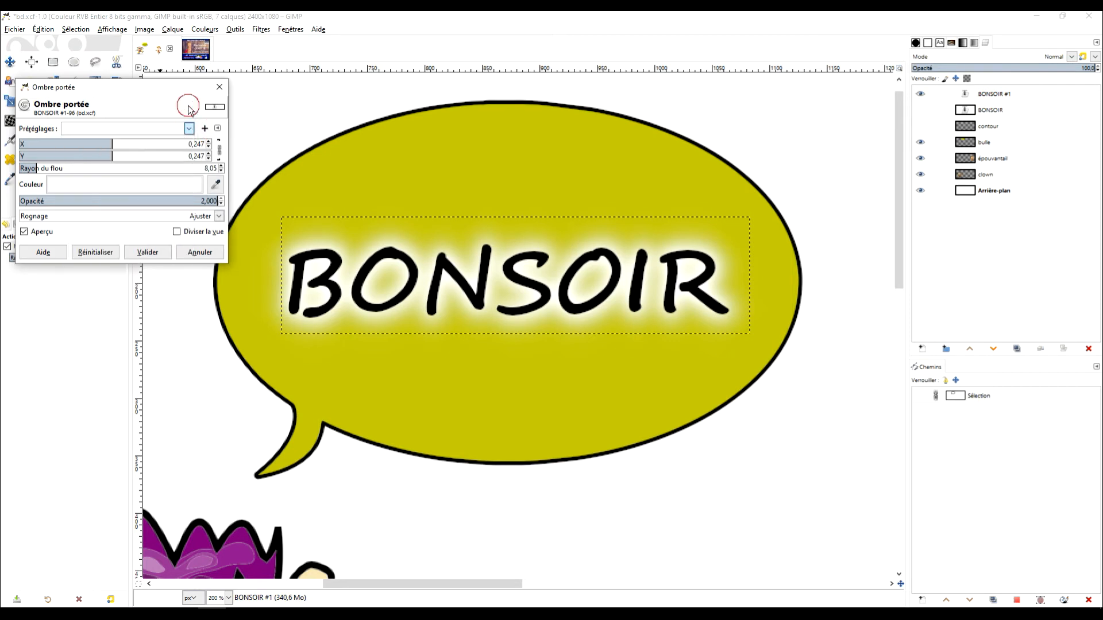
pyautogui.click(205, 130)
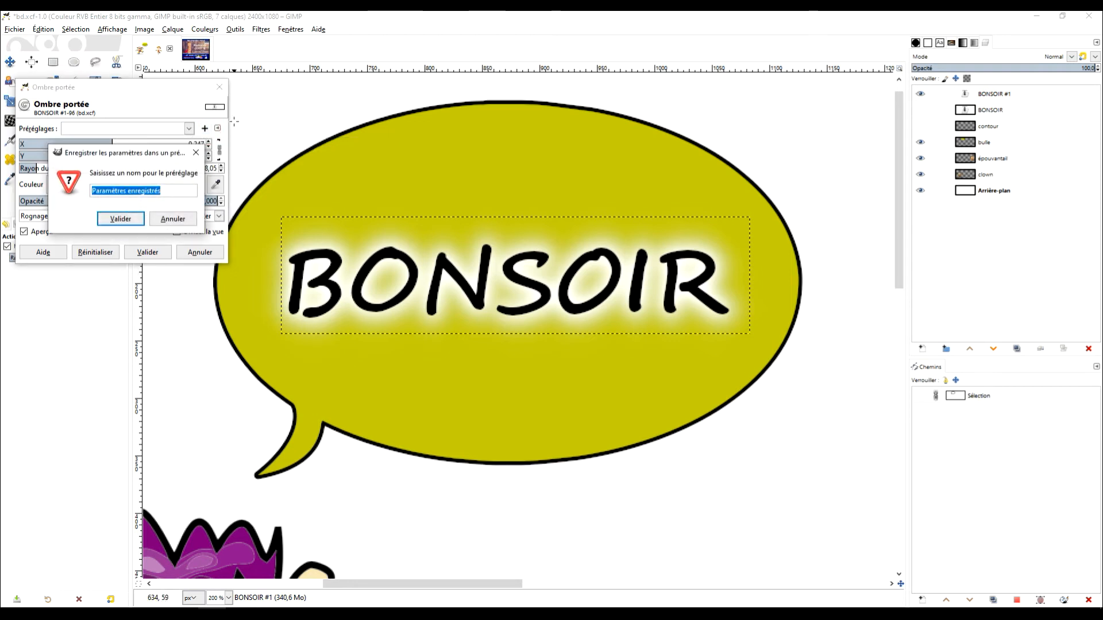
pyautogui.write('test3')
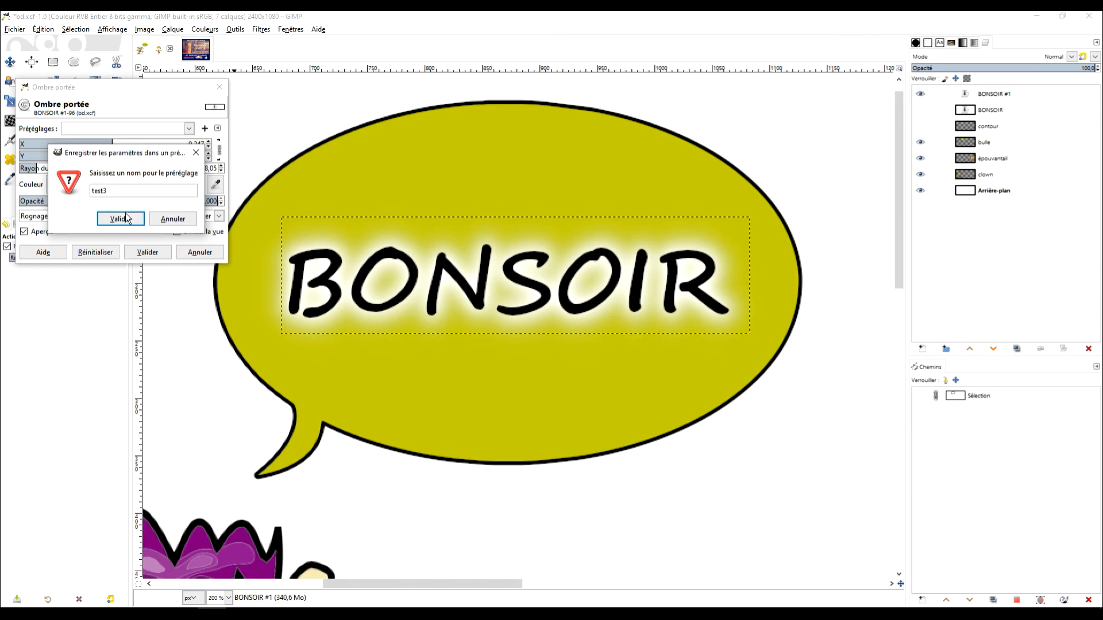
pyautogui.click(126, 219)
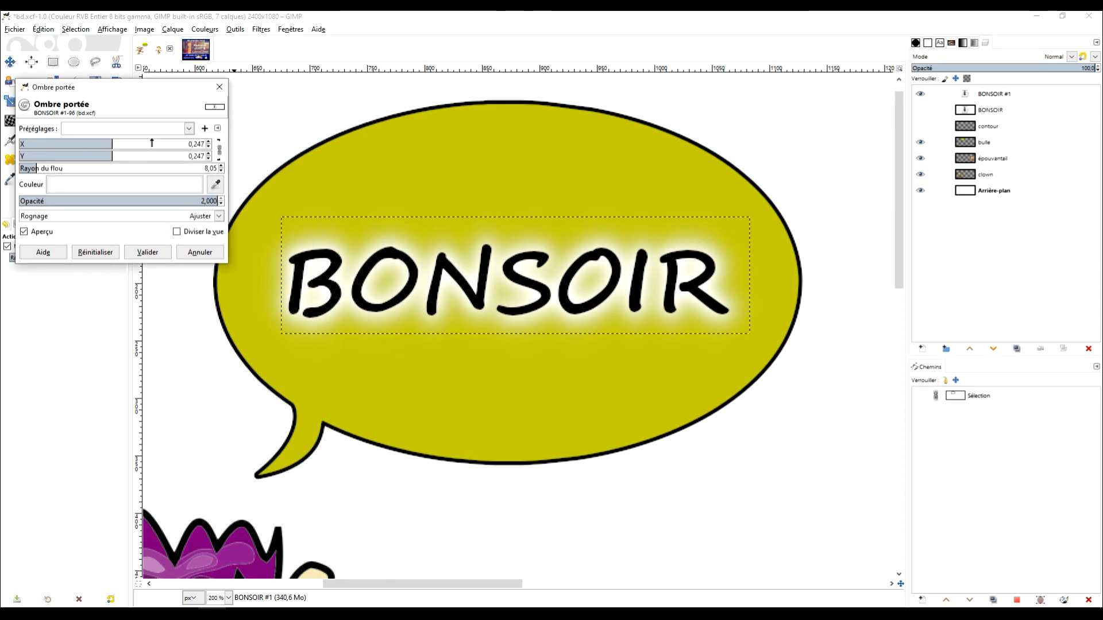
# Try the saved drop shadow presets test2 and test1 on the text.
pyautogui.click(189, 129)
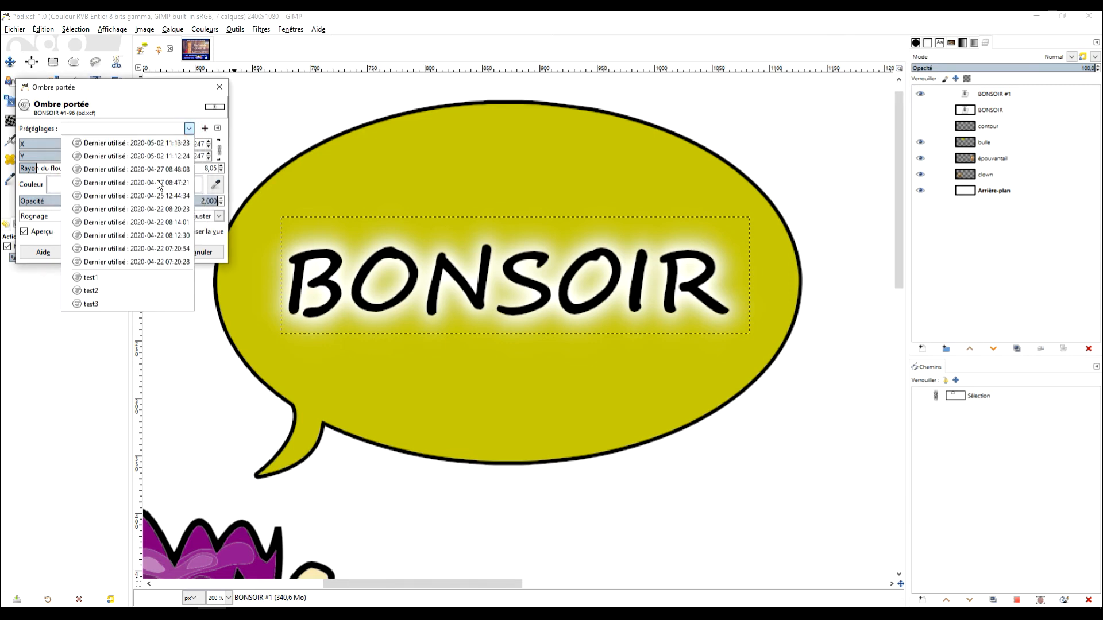
pyautogui.click(113, 292)
pyautogui.click(189, 131)
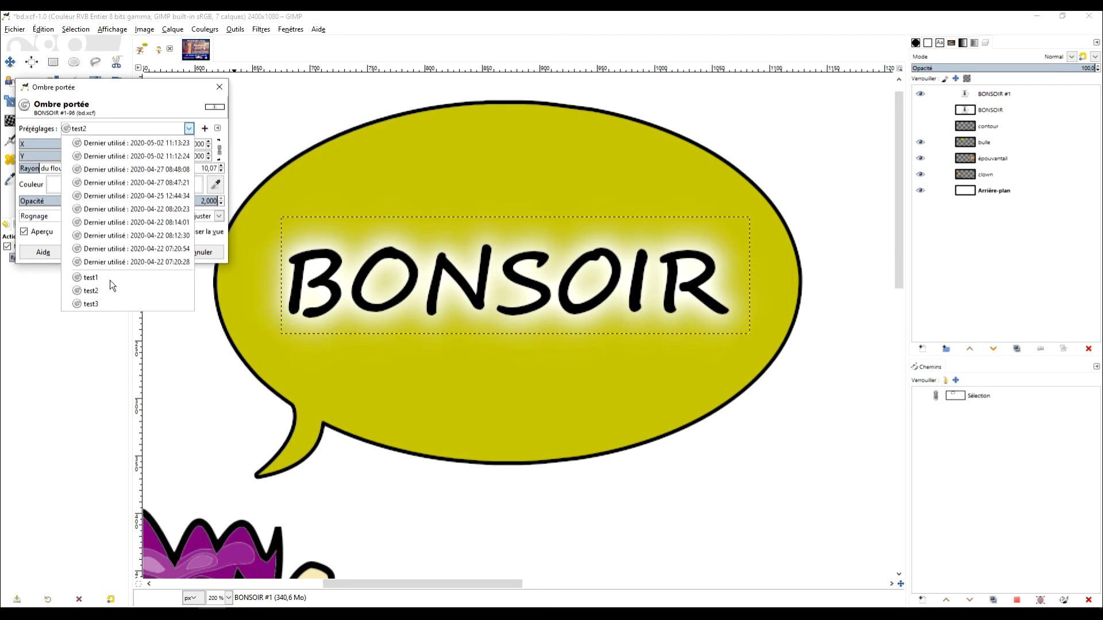
pyautogui.click(111, 278)
# Load the test3 preset and apply the drop shadow to the duplicated text layer.
pyautogui.click(188, 129)
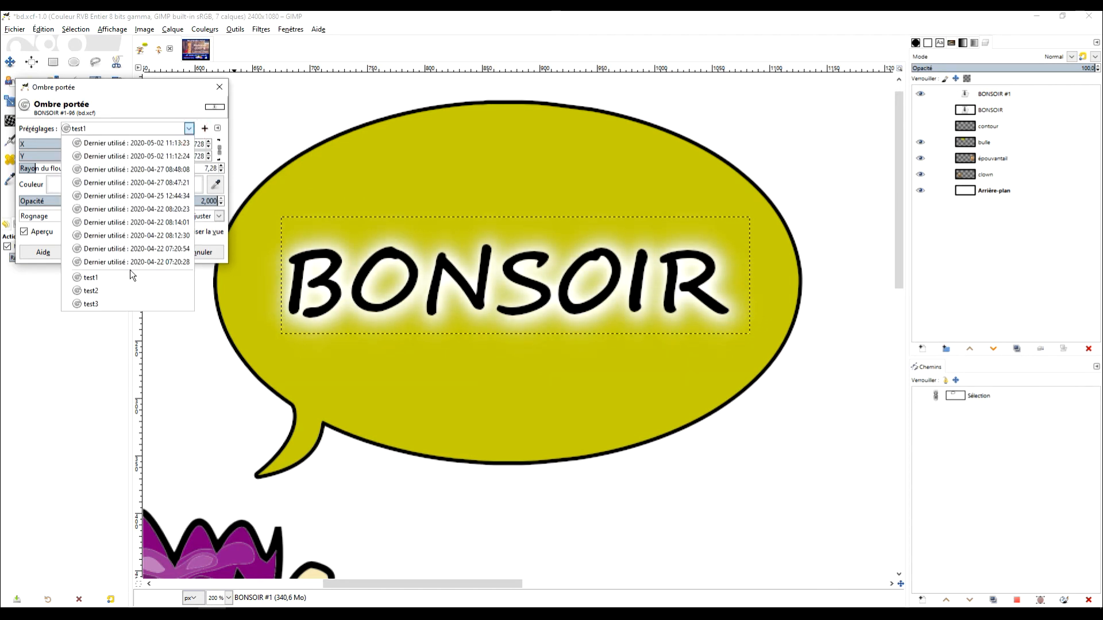
pyautogui.click(92, 304)
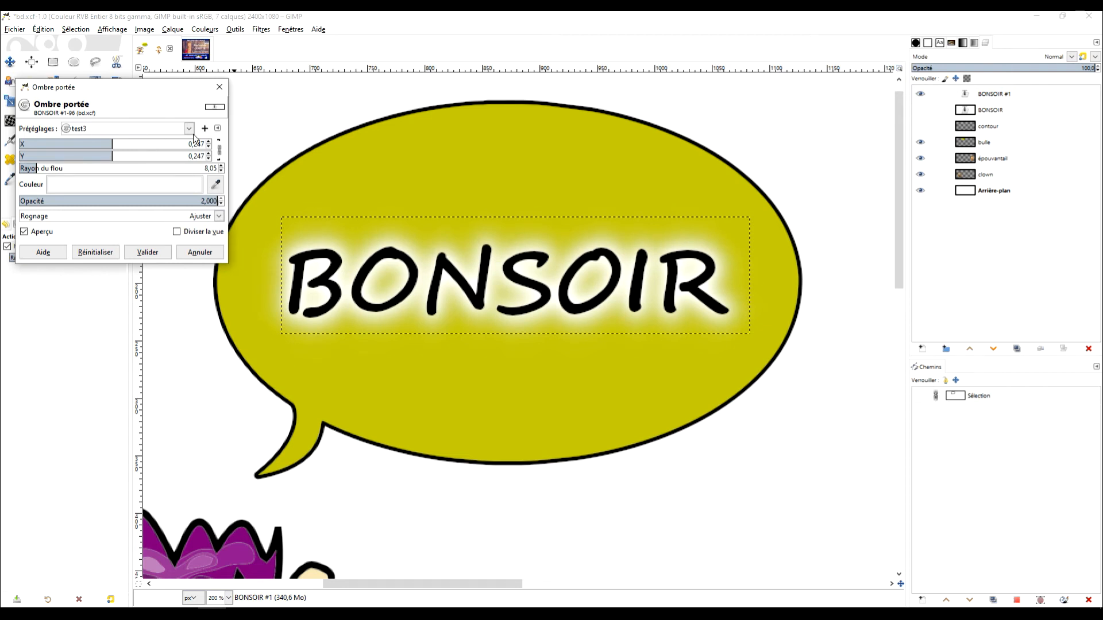
pyautogui.click(147, 253)
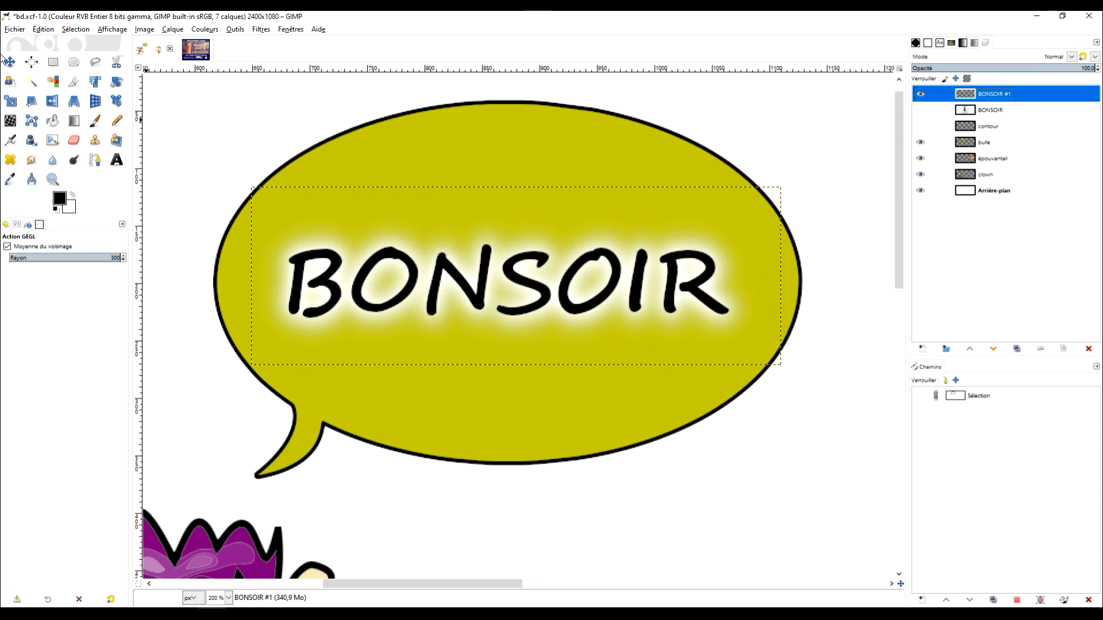
# Edit the duplicated text layer with the Text tool, discarding its shadow, and replace its wording with "bonjour".
pyautogui.click(116, 160)
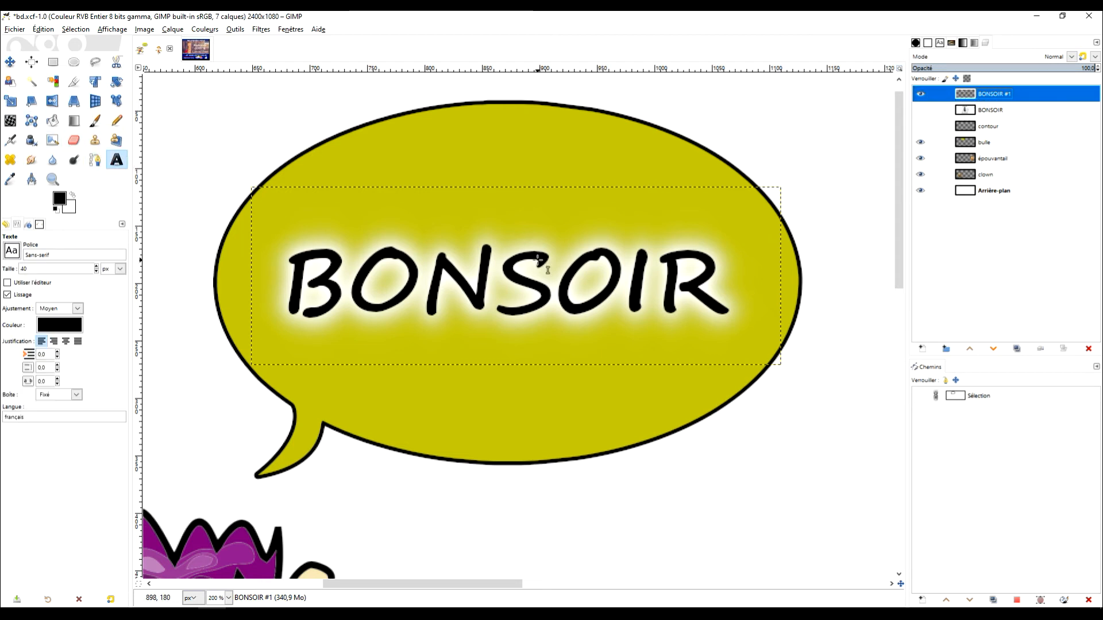
pyautogui.click(499, 286)
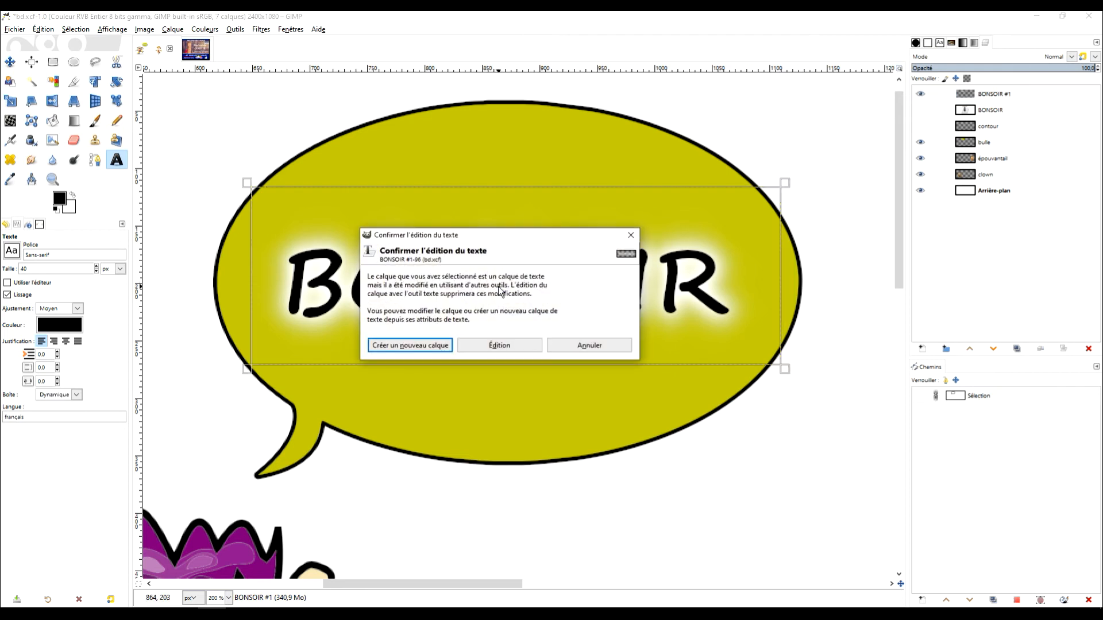
pyautogui.click(506, 342)
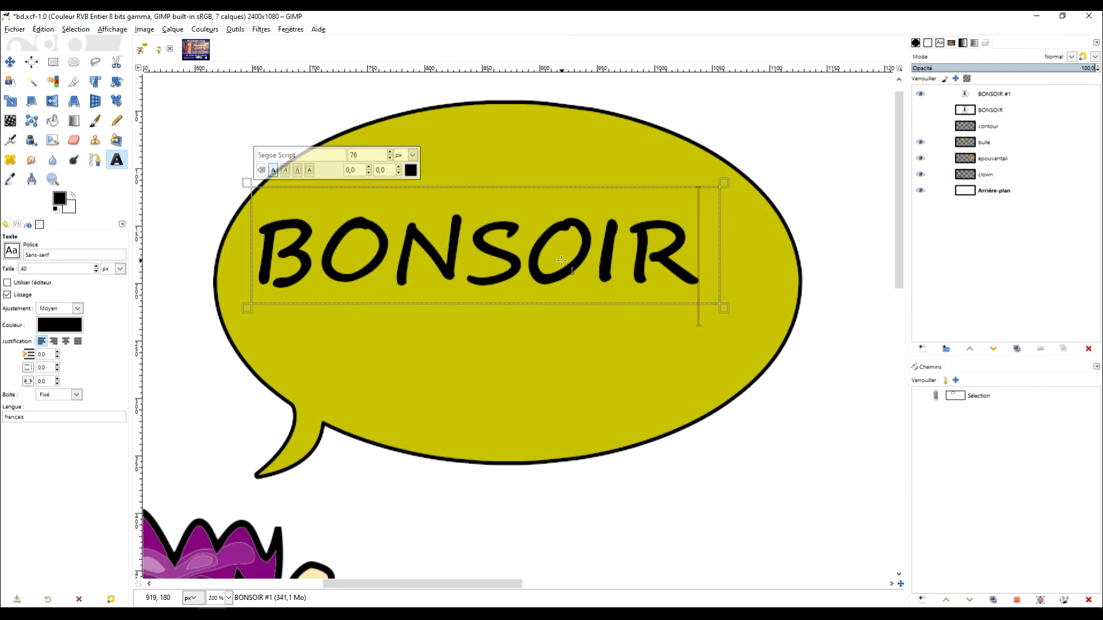
pyautogui.hotkey('ctrl', 'a')
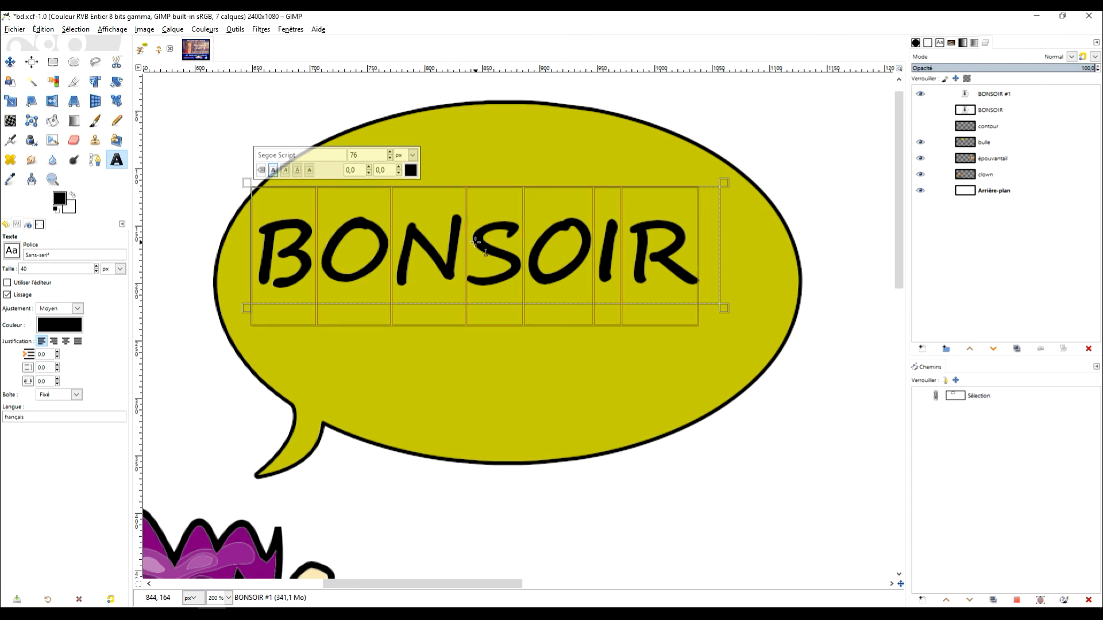
pyautogui.write('bon')
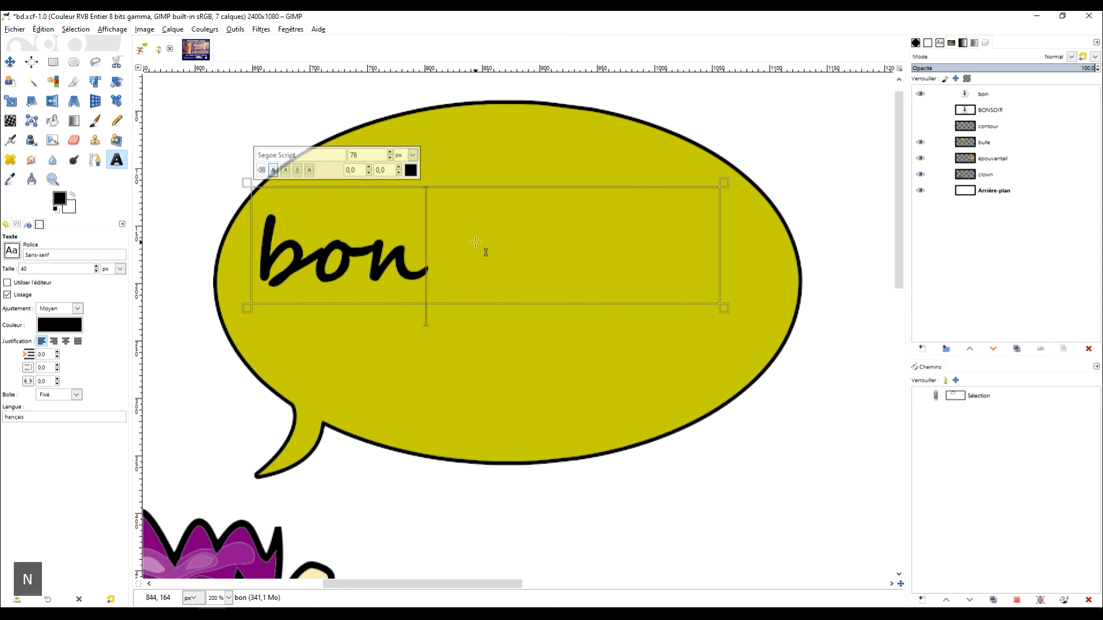
pyautogui.write('jour')
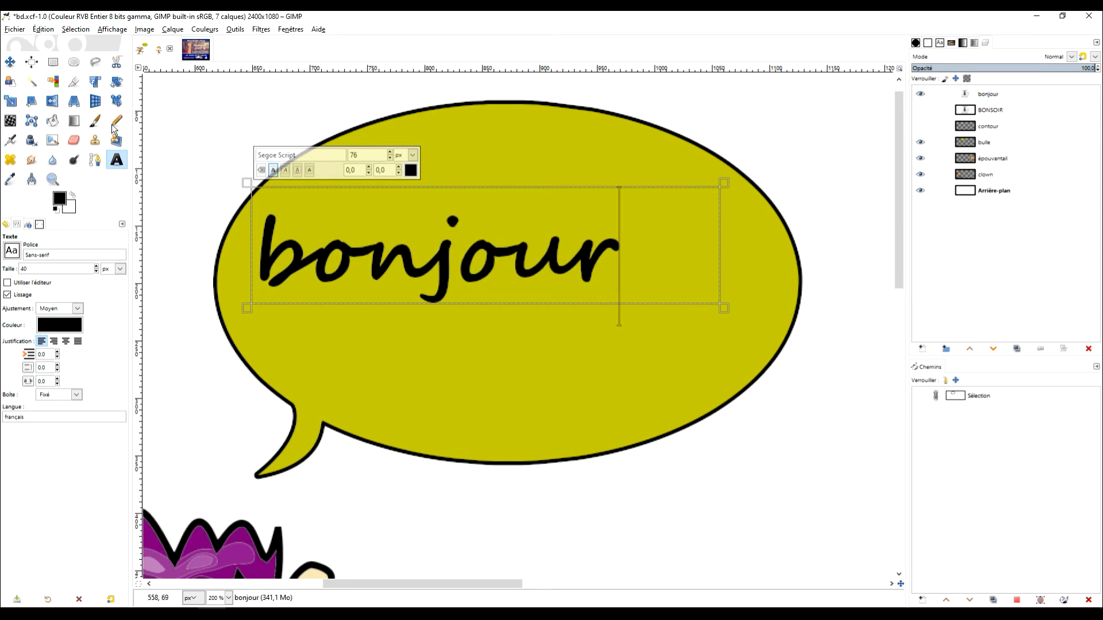
# Replace the text layer's wording with "BONJOUR" in capitals and widen the text box so the whole word fits on one line.
pyautogui.doubleClick(343, 250)
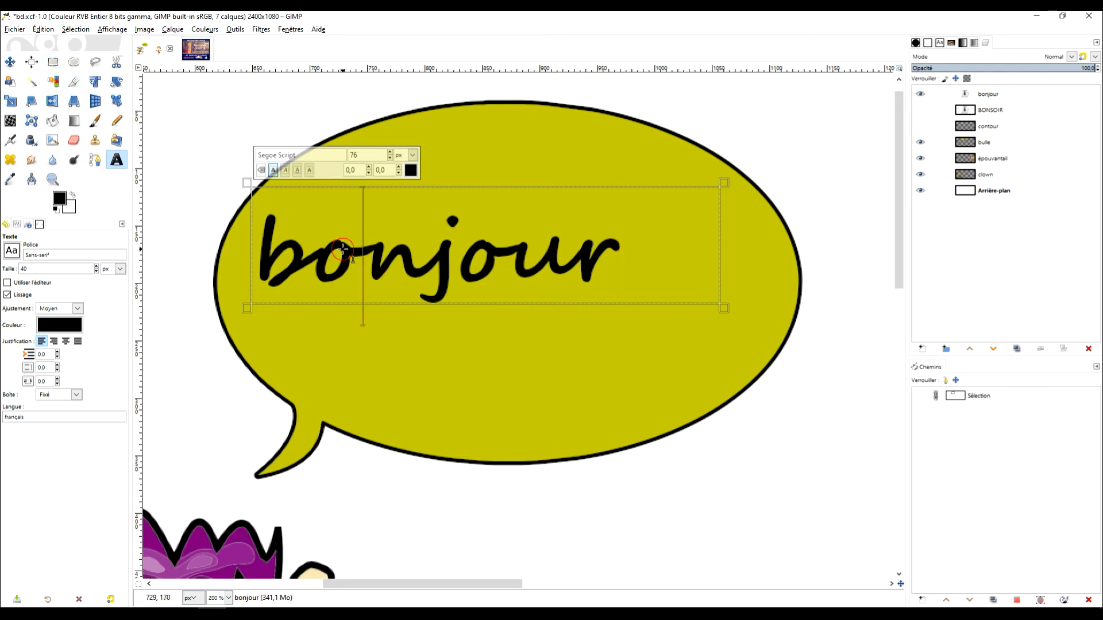
pyautogui.press('capslock')
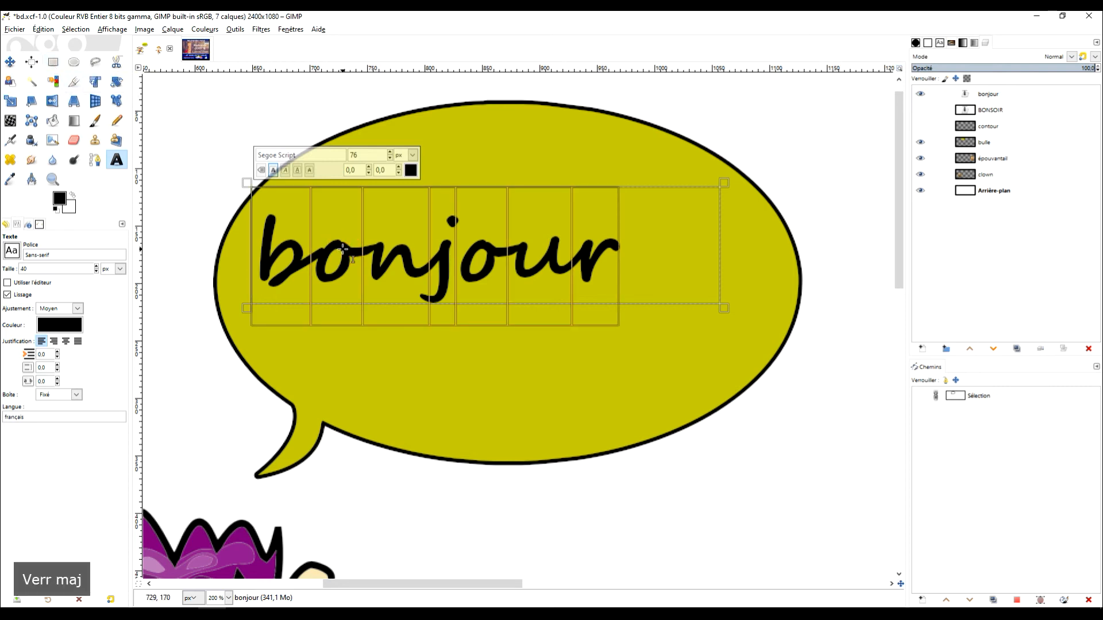
pyautogui.write('BONJOUR')
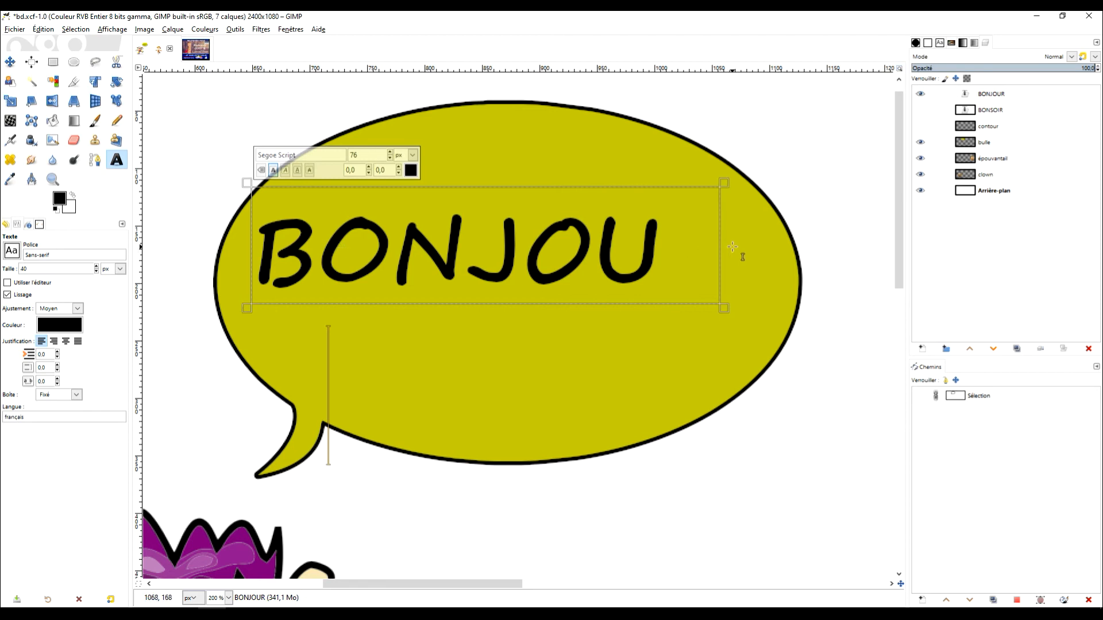
pyautogui.moveTo(725, 252); pyautogui.dragTo(780, 254)
pyautogui.press('r')
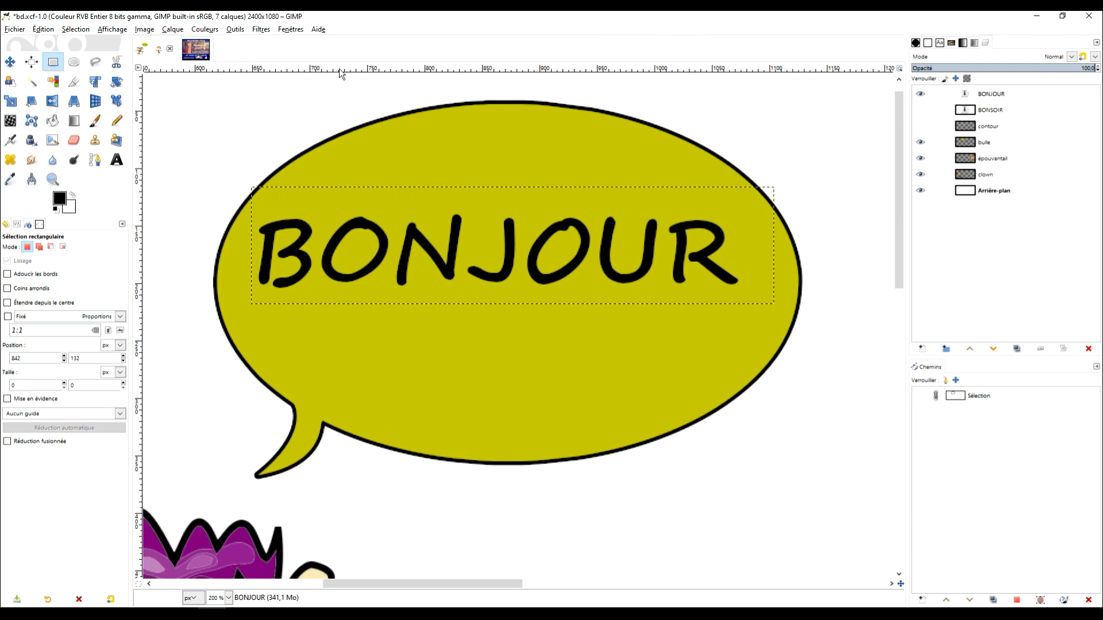
# Apply a drop shadow to the BONJOUR text layer using the saved test2 preset.
pyautogui.click(261, 29)
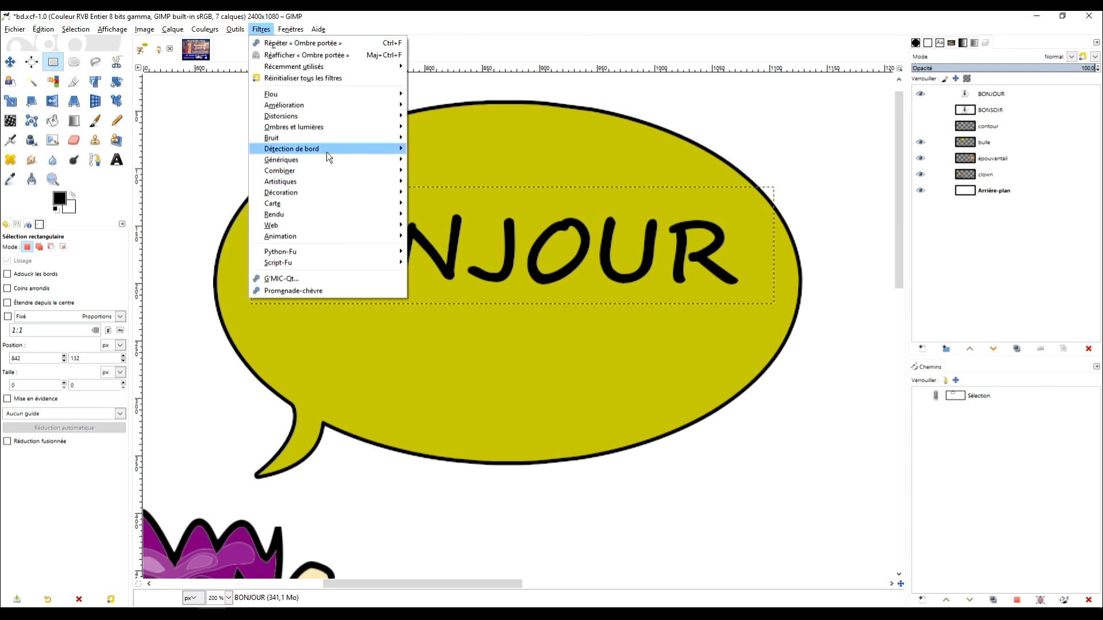
pyautogui.moveTo(338, 133)
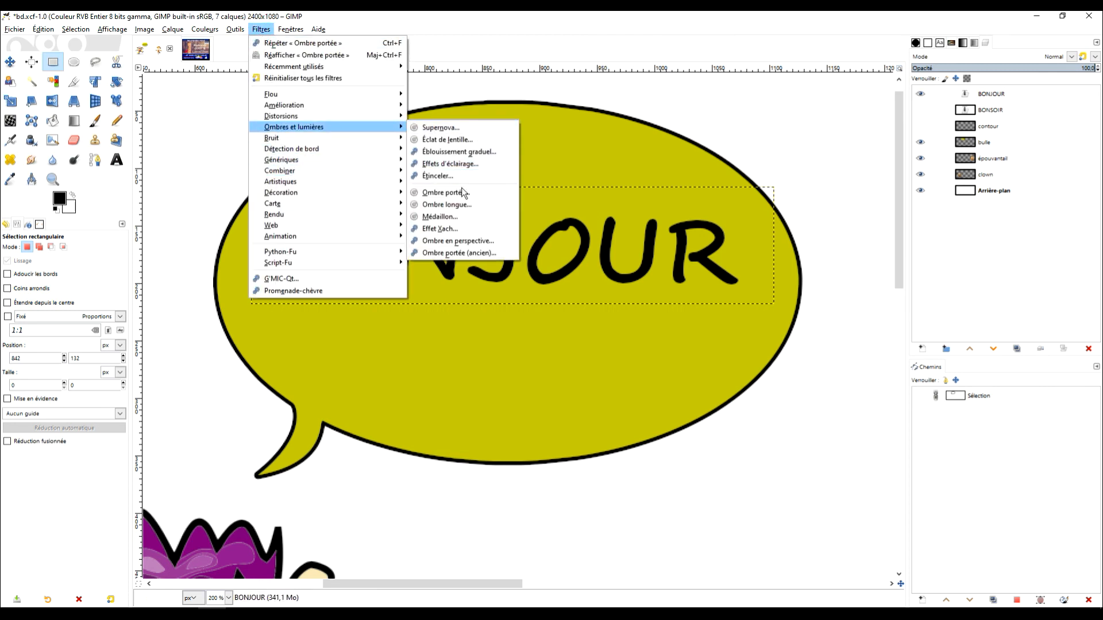
pyautogui.click(436, 193)
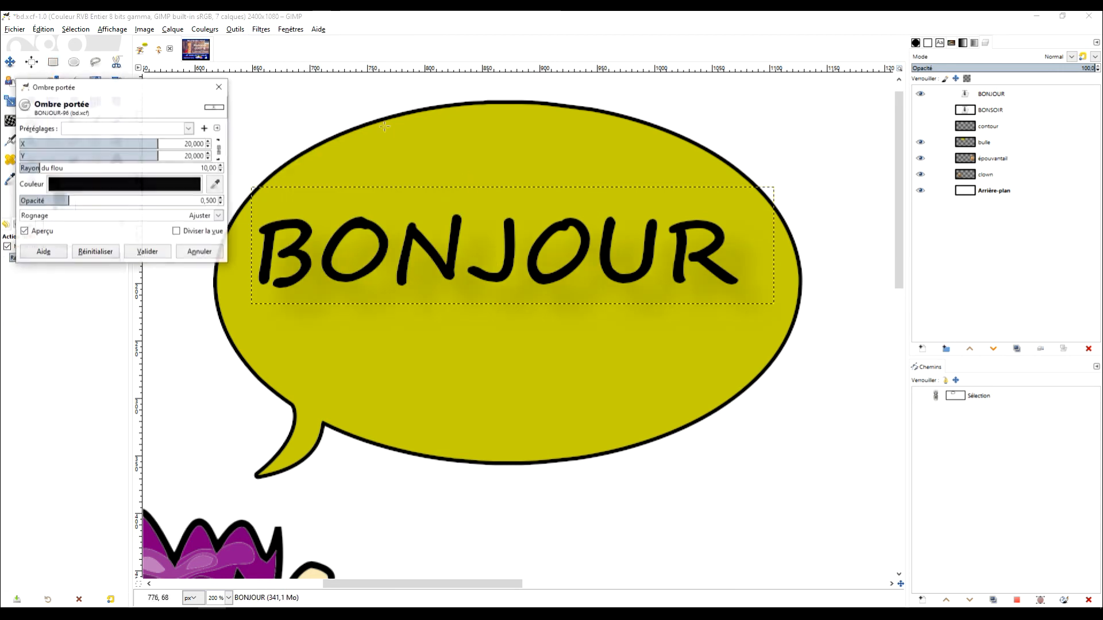
pyautogui.click(189, 128)
pyautogui.click(120, 293)
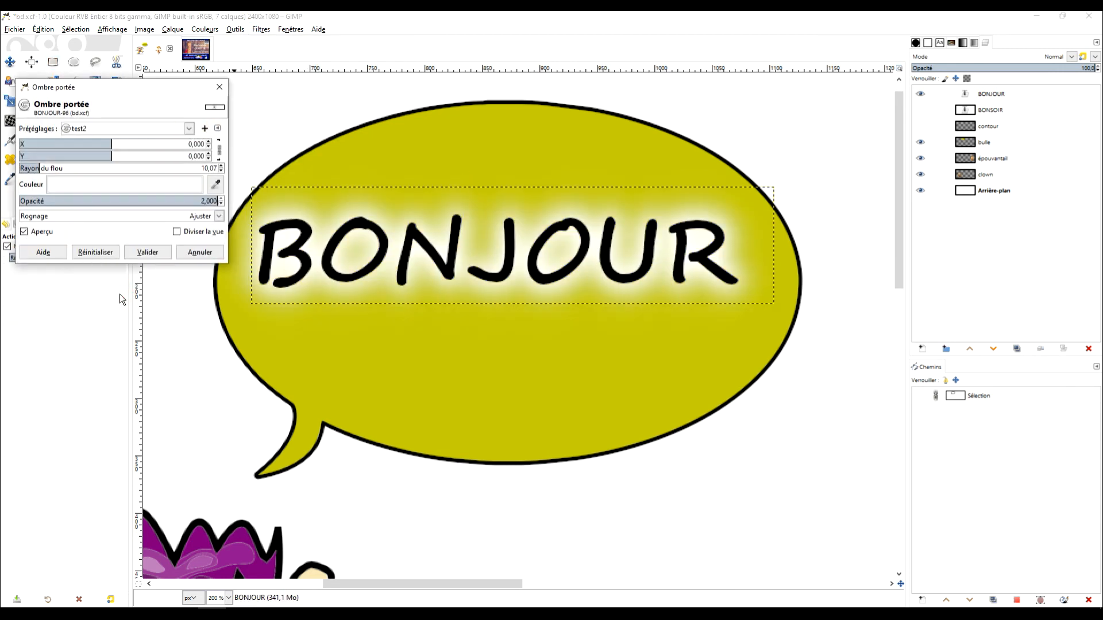
pyautogui.click(155, 253)
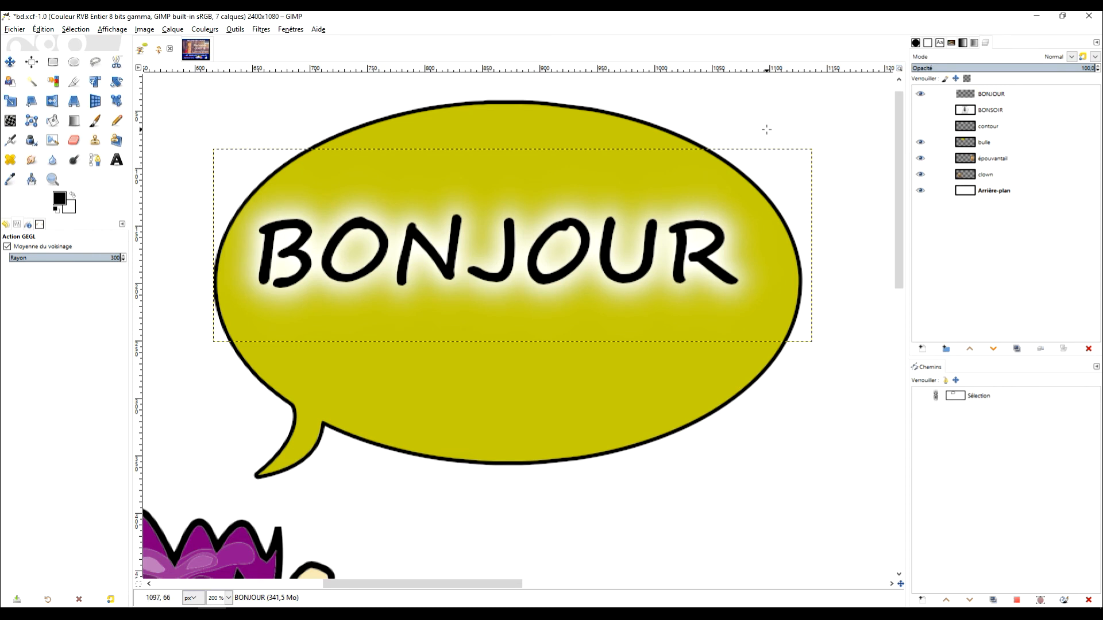
# Duplicate the BONSOIR layer, move the copy above all other layers, hide the BONJOUR layer and show the copy.
pyautogui.click(1014, 110)
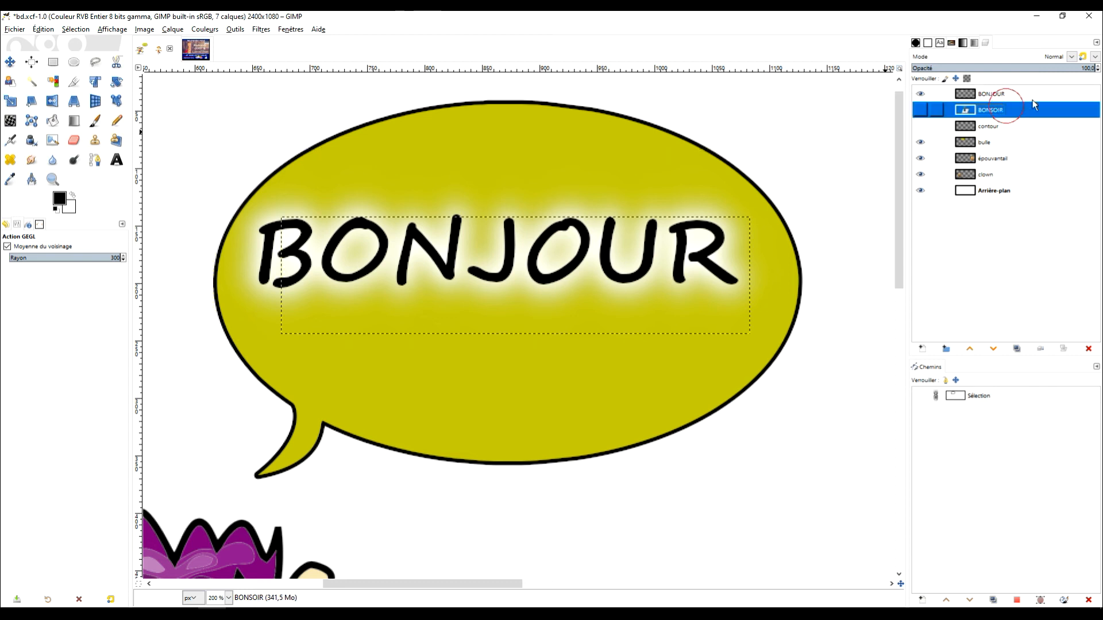
pyautogui.click(1016, 349)
pyautogui.click(996, 110)
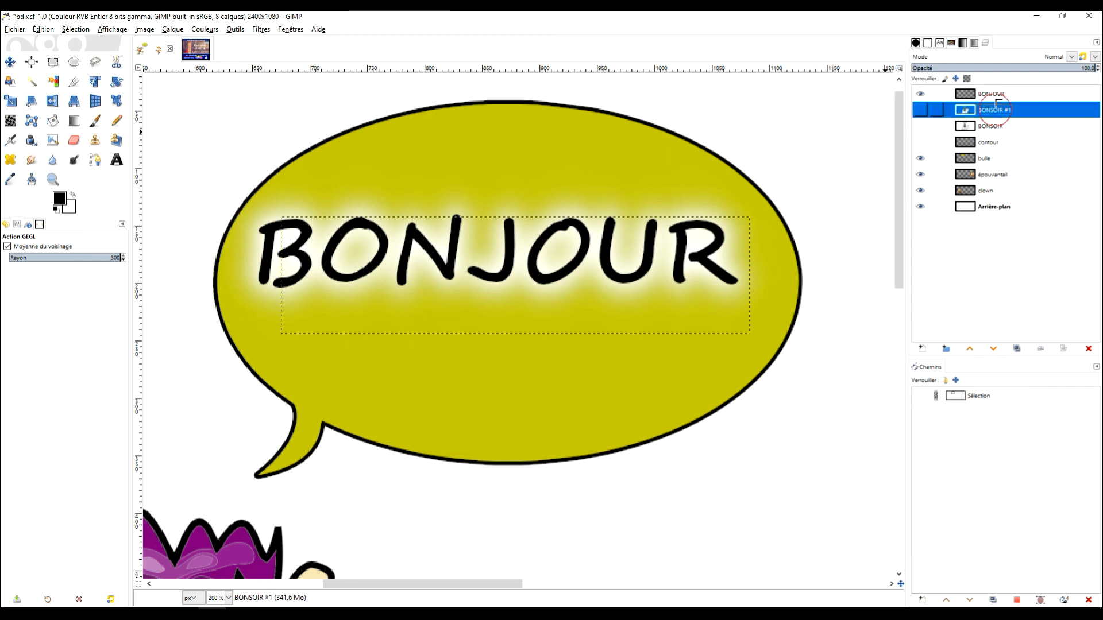
pyautogui.moveTo(997, 103); pyautogui.dragTo(993, 91)
pyautogui.click(921, 110)
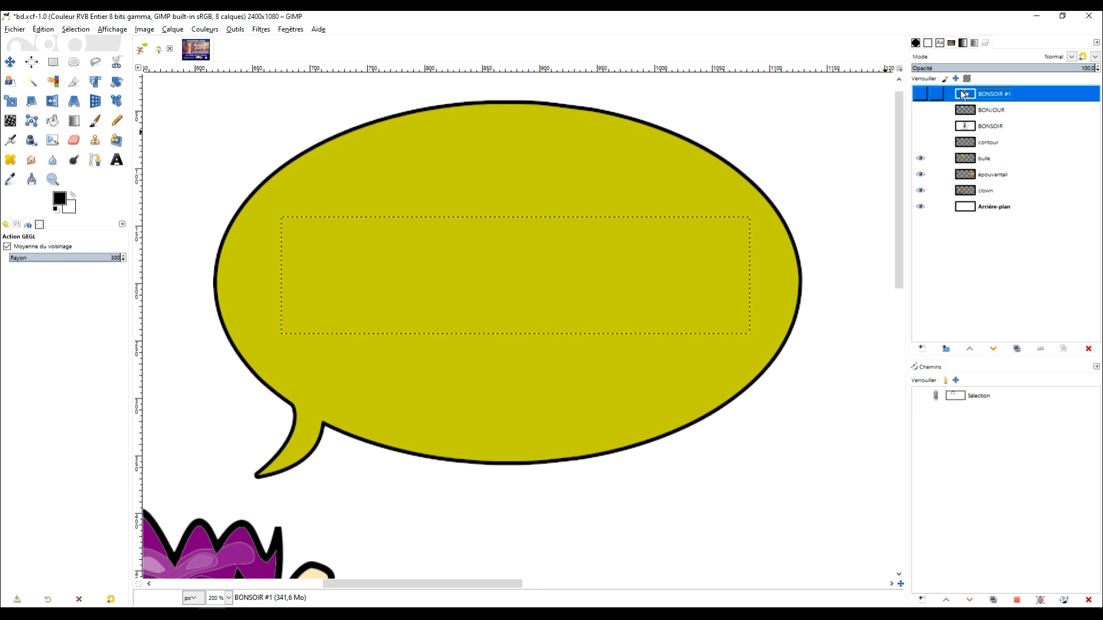
pyautogui.click(920, 95)
# Apply the G'MIC Gradient Norm contour filter to the BONSOIR copy with Smoothness 4.31 and Max Threshold 77.7.
pyautogui.click(262, 29)
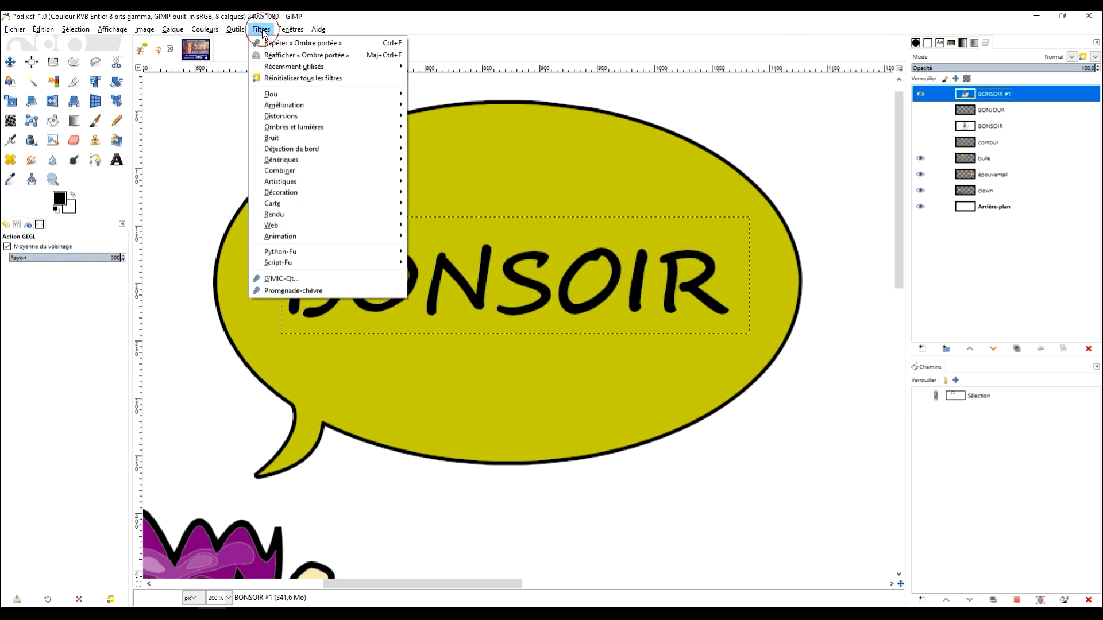
pyautogui.moveTo(309, 251)
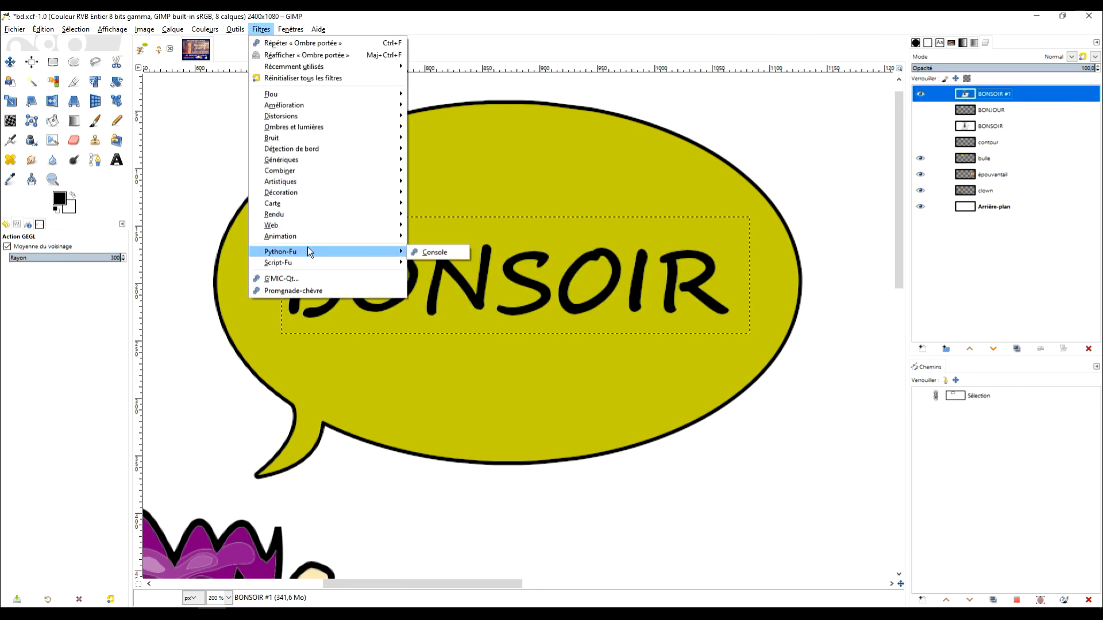
pyautogui.click(306, 277)
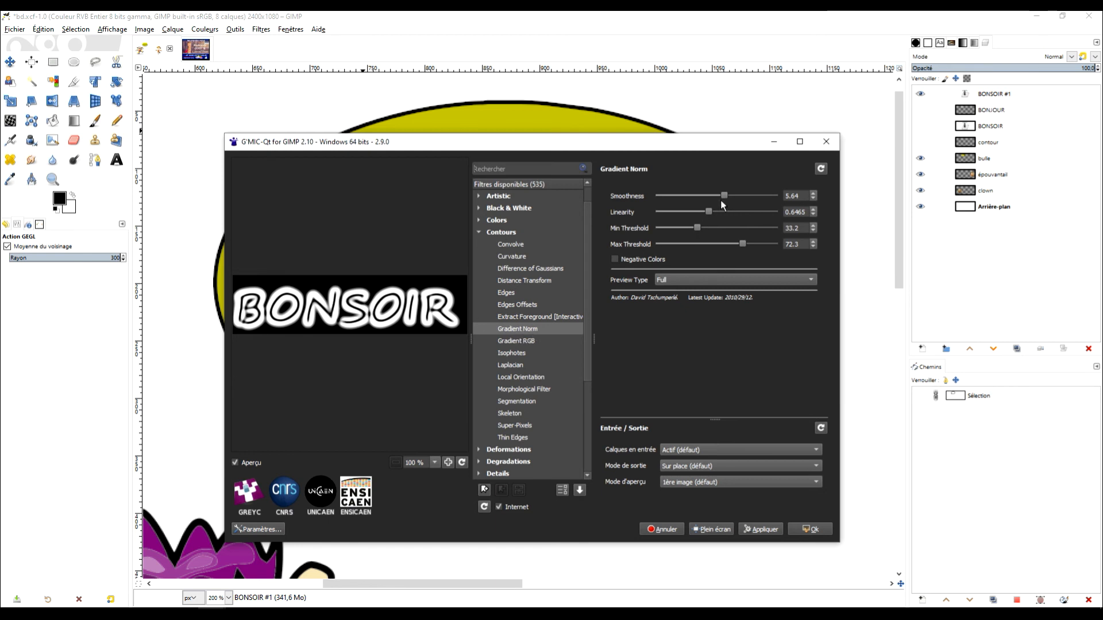
pyautogui.moveTo(743, 246)
pyautogui.mouseDown()
pyautogui.moveTo(698, 245)
pyautogui.moveTo(743, 247)
pyautogui.mouseUp()
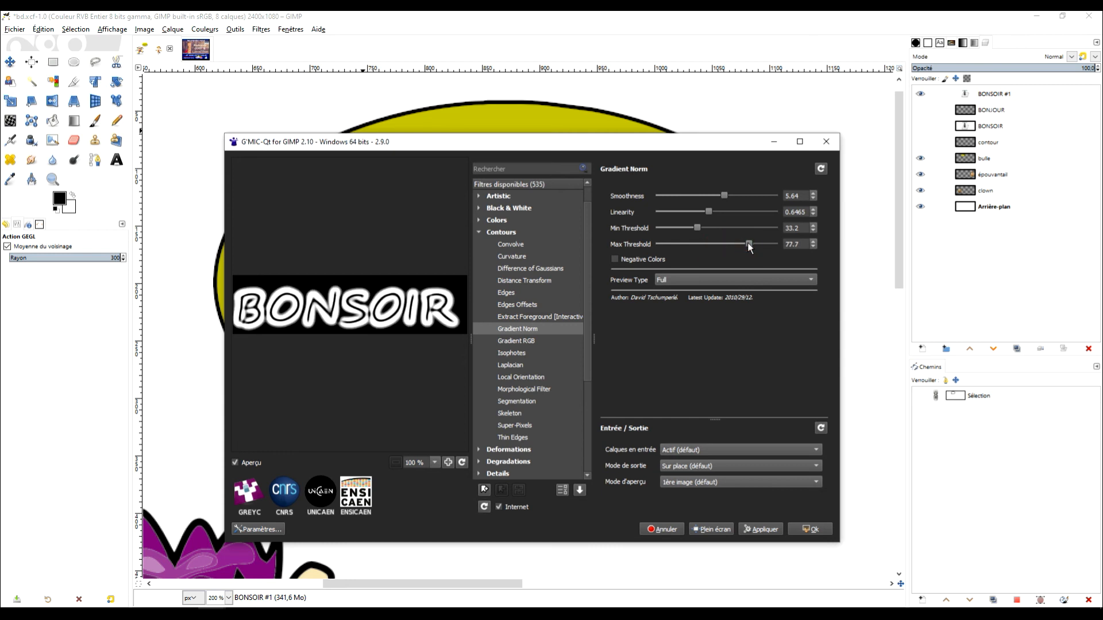
pyautogui.moveTo(725, 195); pyautogui.dragTo(709, 195)
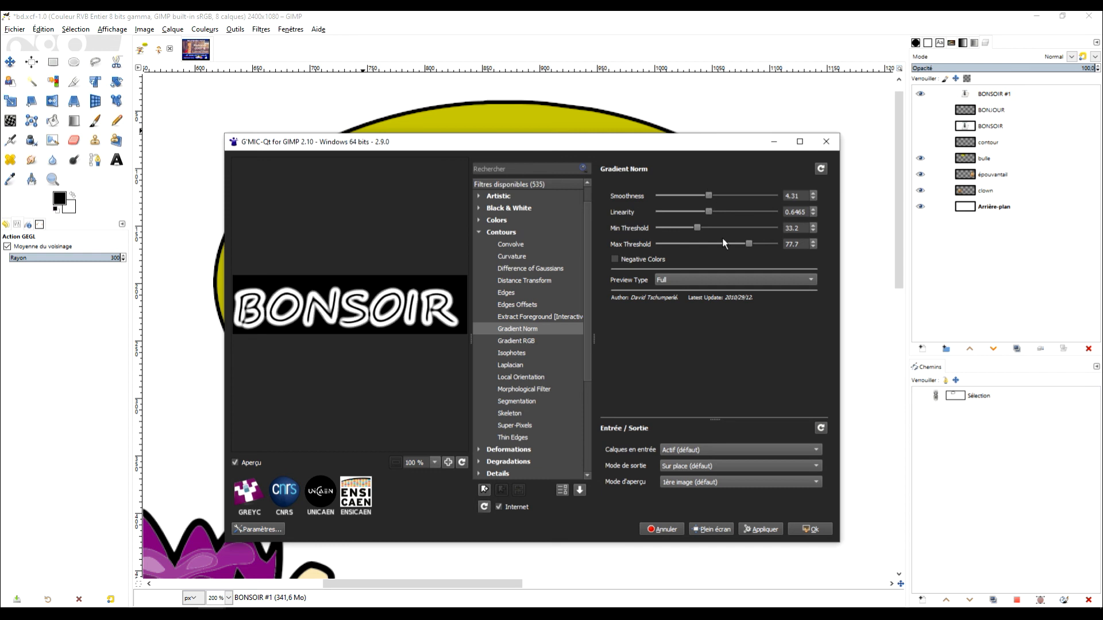
pyautogui.click(817, 533)
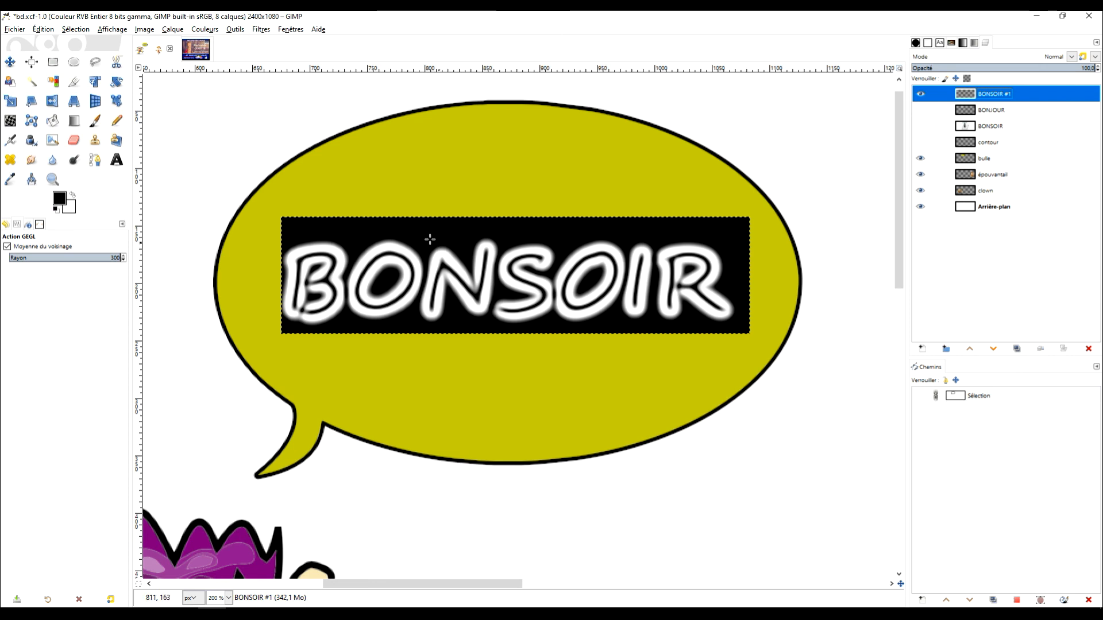
# Select by contiguous colour and delete the black background around the BONSOIR lettering and inside both O's.
pyautogui.click(33, 83)
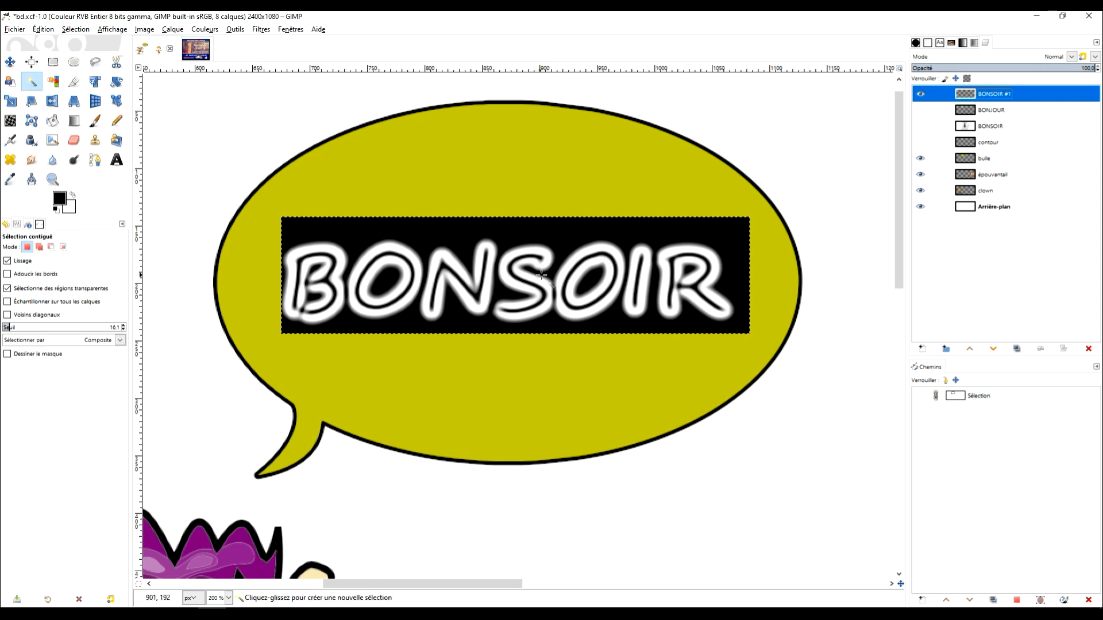
pyautogui.click(563, 231)
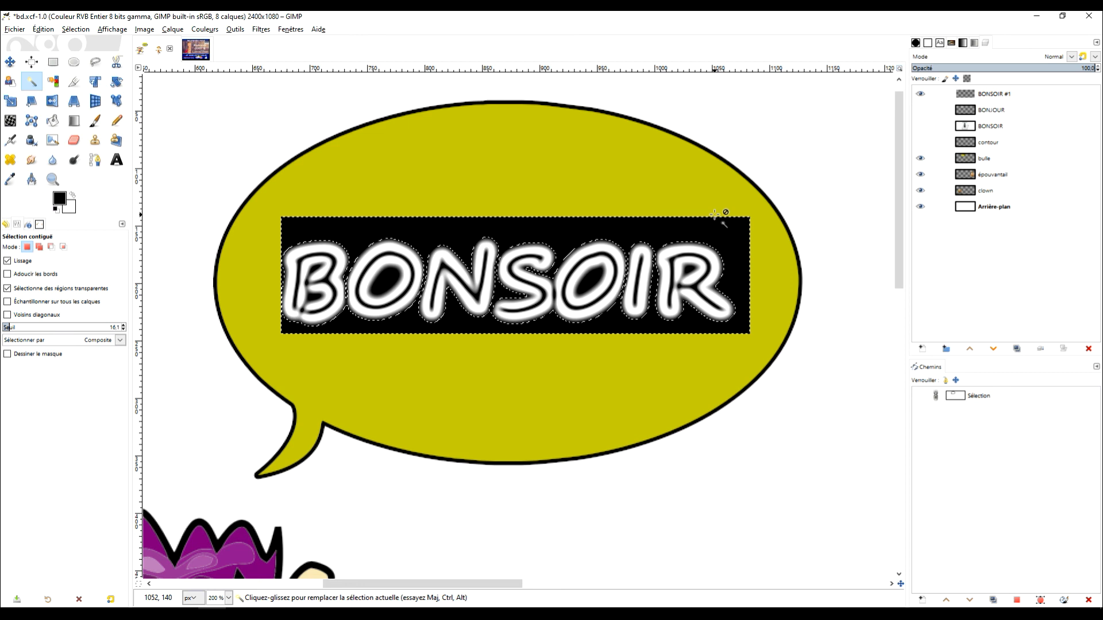
pyautogui.press('Delete')
pyautogui.click(387, 281)
pyautogui.press('Delete')
pyautogui.click(588, 278)
pyautogui.press('Delete')
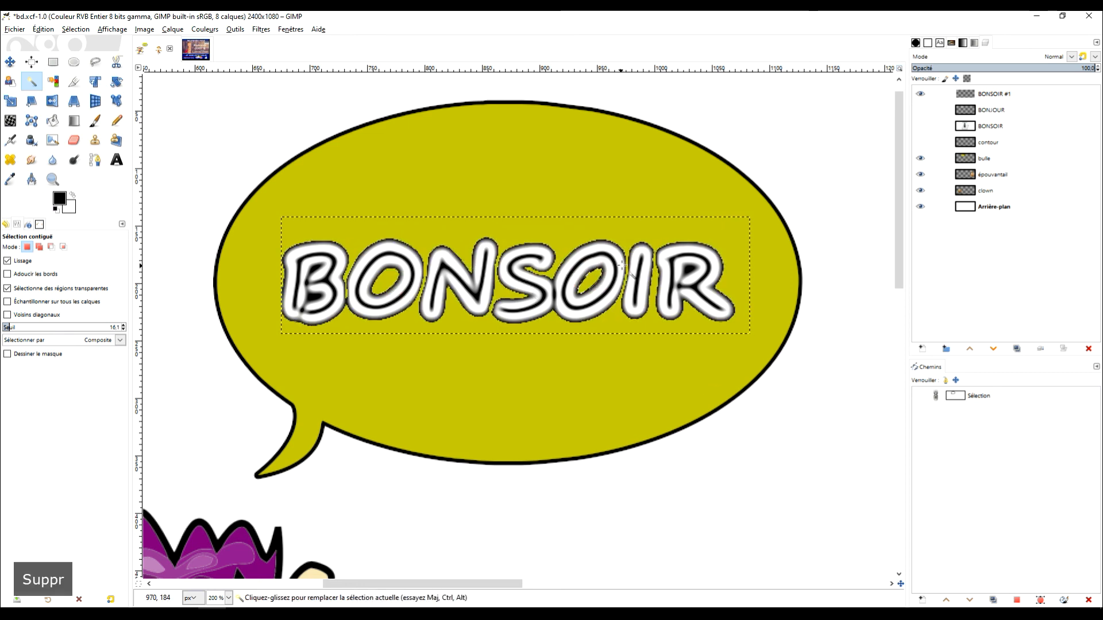
# Hide the filtered BONSOIR copy, show the original BONSOIR and contour layers with BONJOUR hidden, and select the Arrière-plan layer.
pyautogui.click(58, 62)
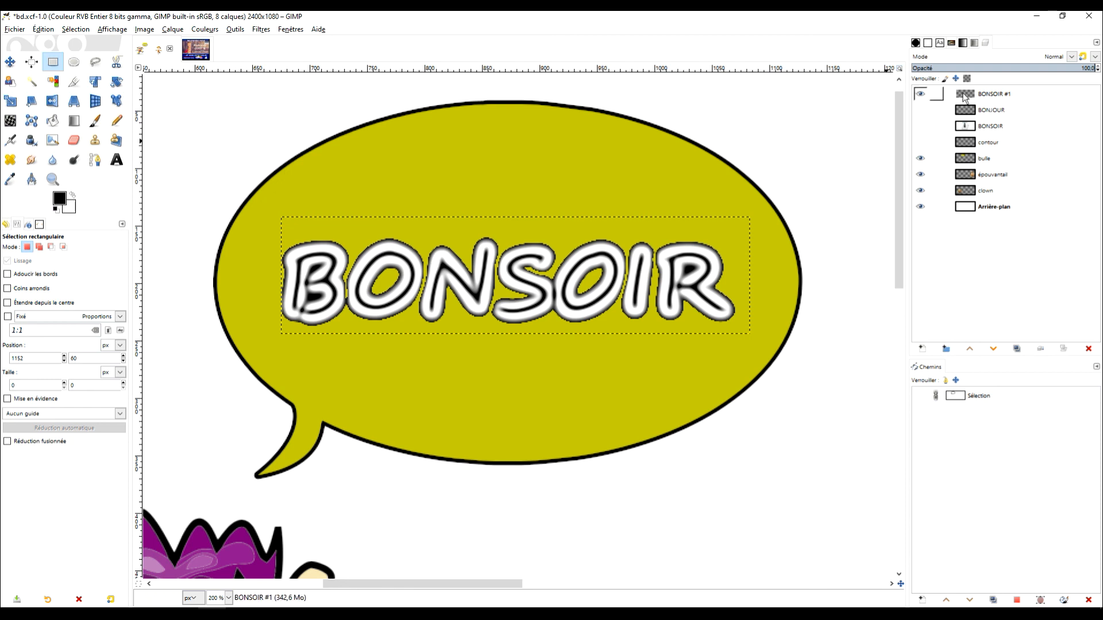
pyautogui.click(920, 94)
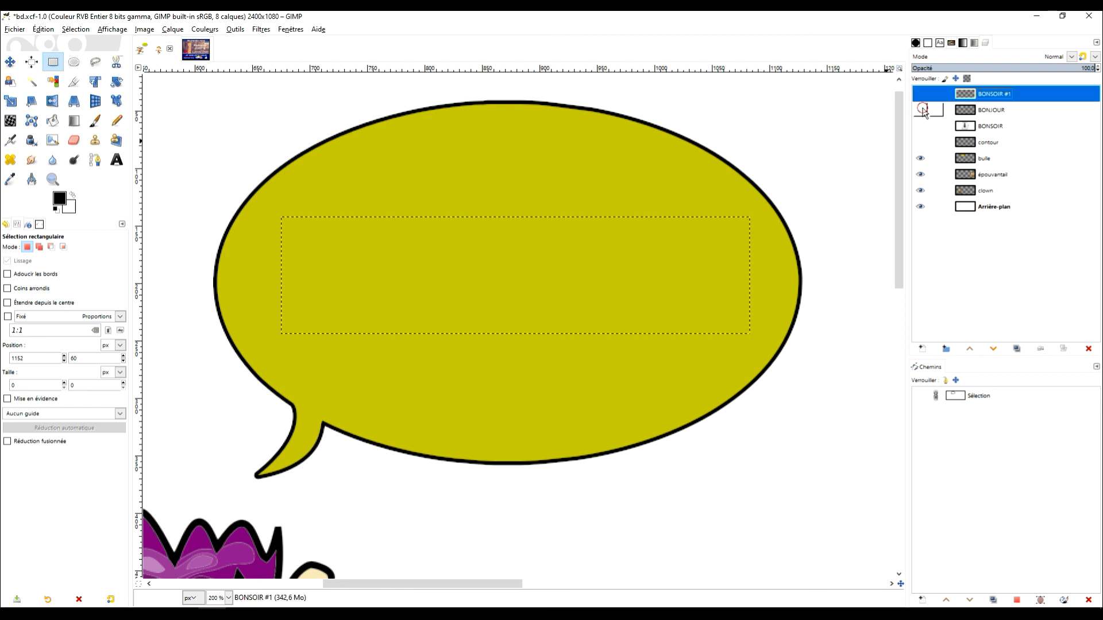
pyautogui.click(921, 109)
pyautogui.click(920, 126)
pyautogui.click(920, 110)
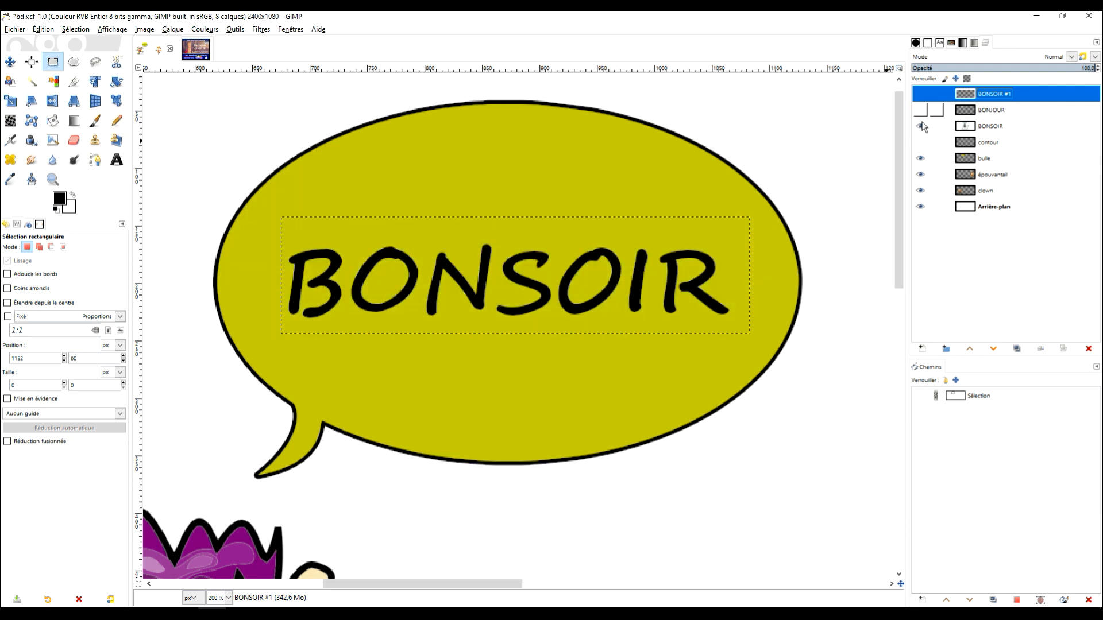
pyautogui.click(920, 142)
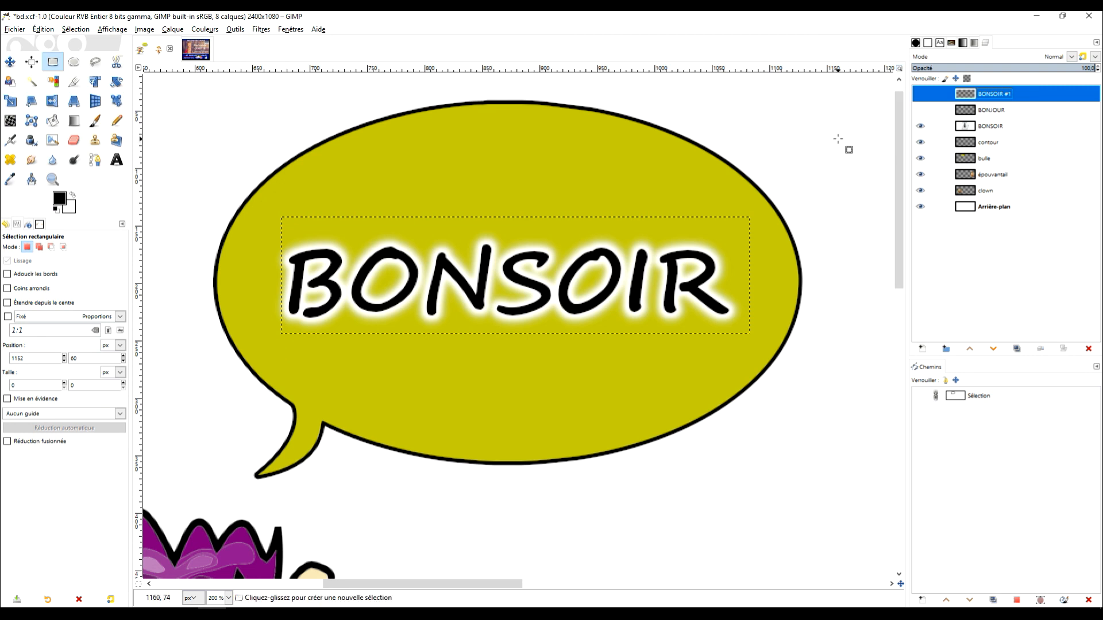
pyautogui.click(985, 207)
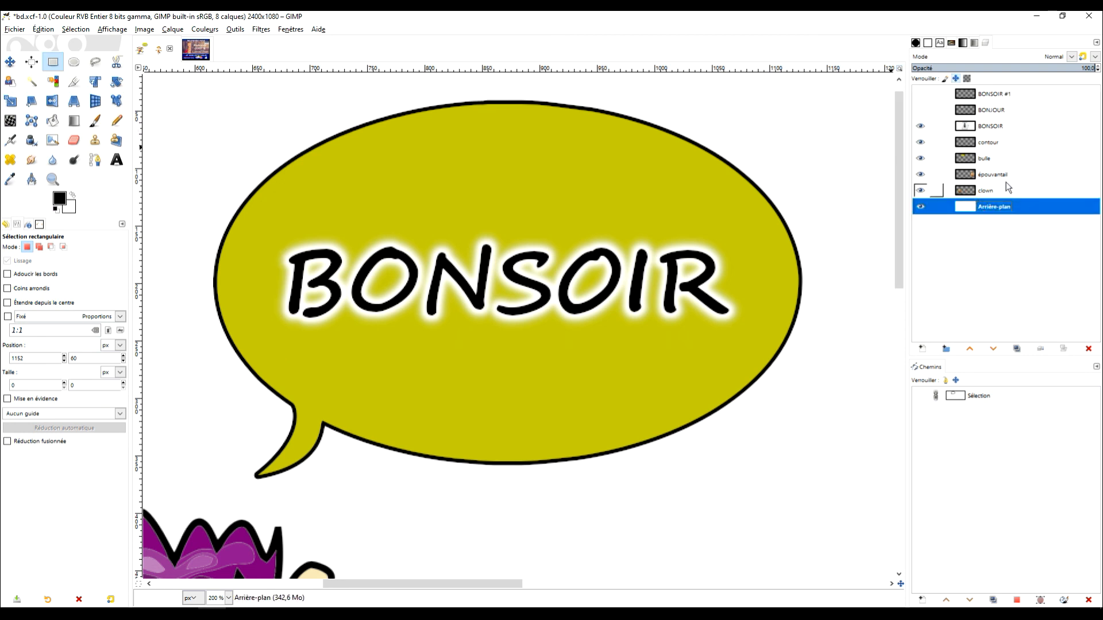